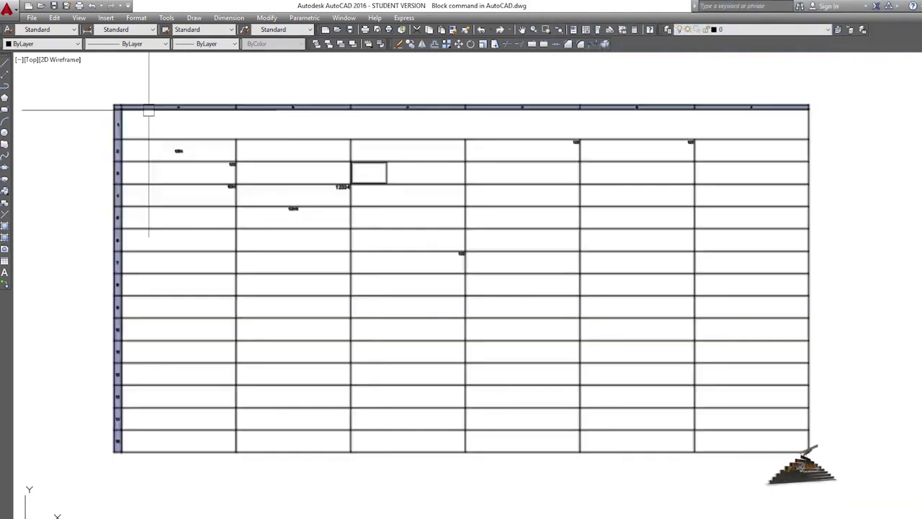
Zoom into the table and select cell A4 to bring up the table cell tools.
{"action": "scroll", "coordinate": [146, 113], "scroll_direction": "down", "scroll_amount": 2}
{"action": "middle_click_drag", "start_coordinate": [159, 202], "coordinate": [356, 257]}
{"action": "middle_click_drag", "start_coordinate": [411, 240], "coordinate": [344, 219]}
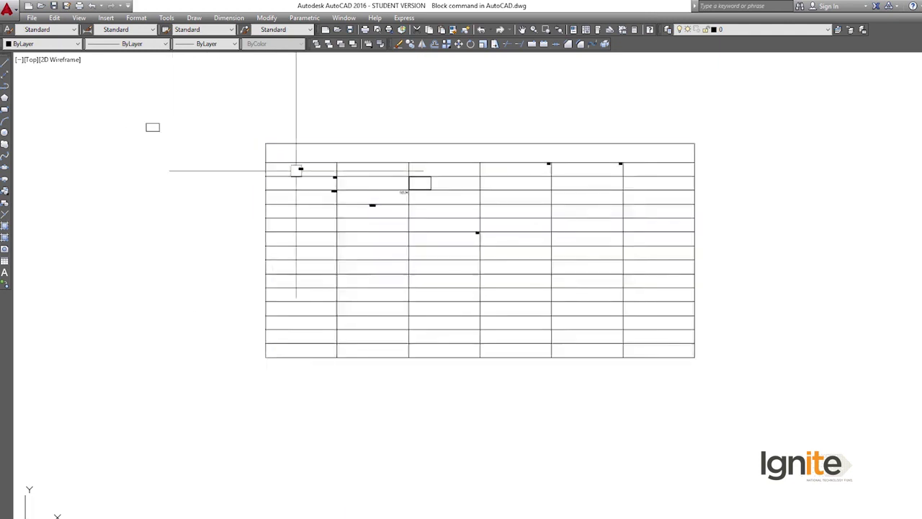
{"action": "scroll", "coordinate": [298, 184], "scroll_direction": "up", "scroll_amount": 2}
{"action": "scroll", "coordinate": [297, 190], "scroll_direction": "down", "scroll_amount": 2}
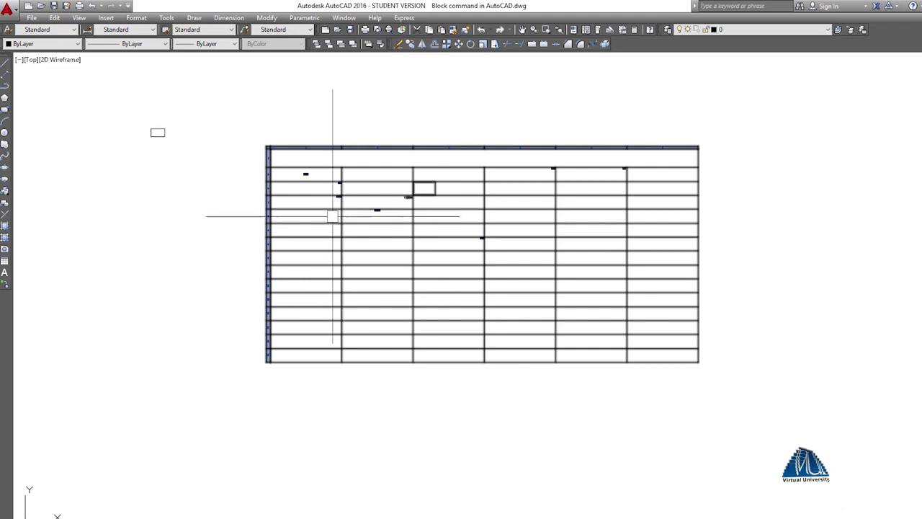
{"action": "scroll", "coordinate": [328, 210], "scroll_direction": "up", "scroll_amount": 4}
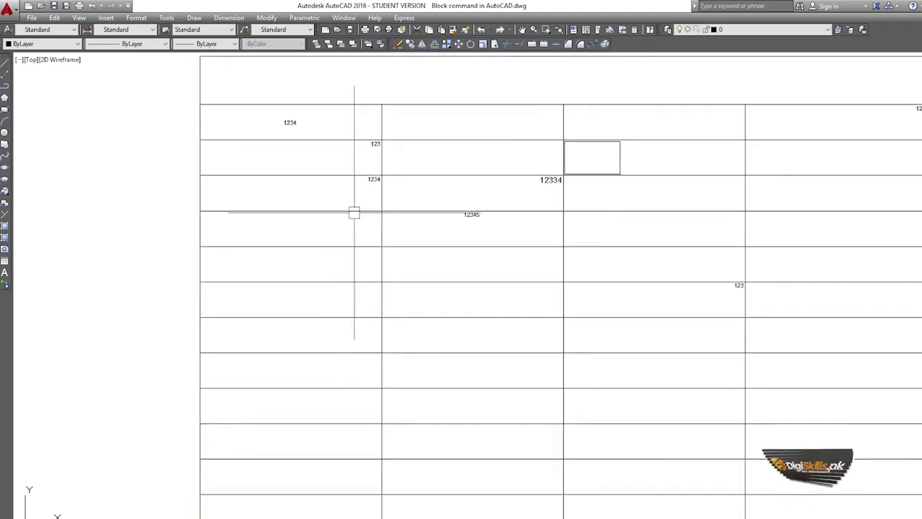
{"action": "left_click", "coordinate": [335, 208]}
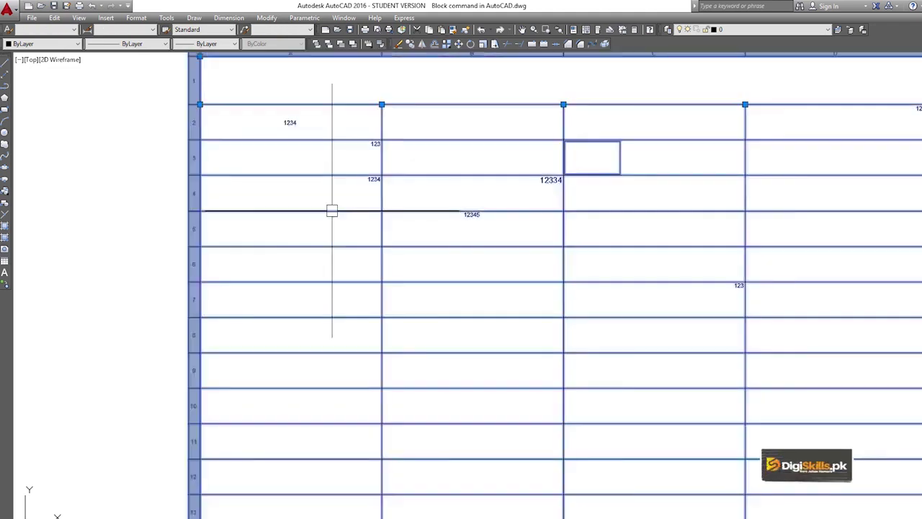
{"action": "left_click", "coordinate": [335, 181]}
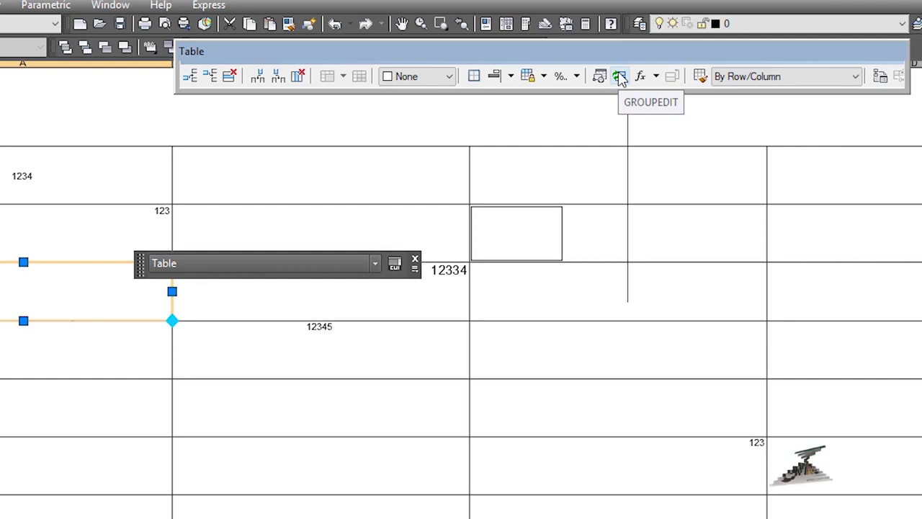
Look over the formula types and select cell A5 to hold the result.
{"action": "left_click", "coordinate": [656, 77]}
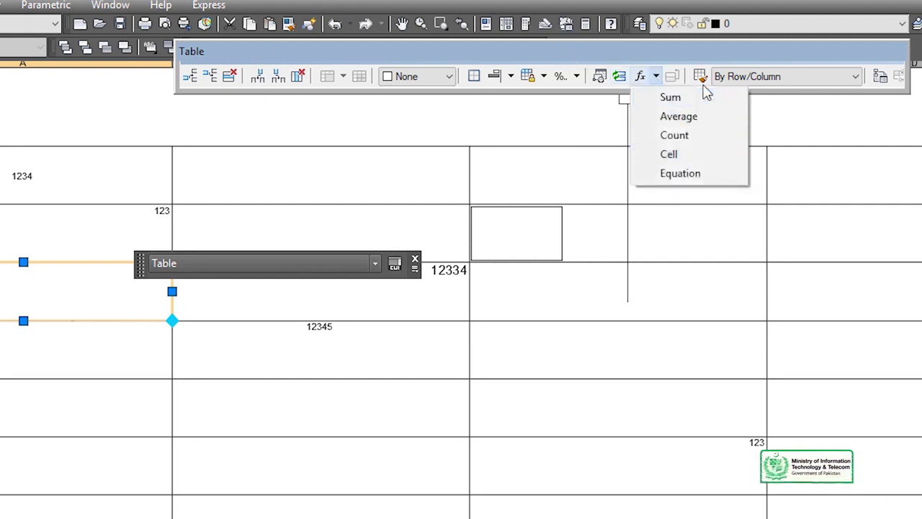
{"action": "left_click", "coordinate": [656, 80]}
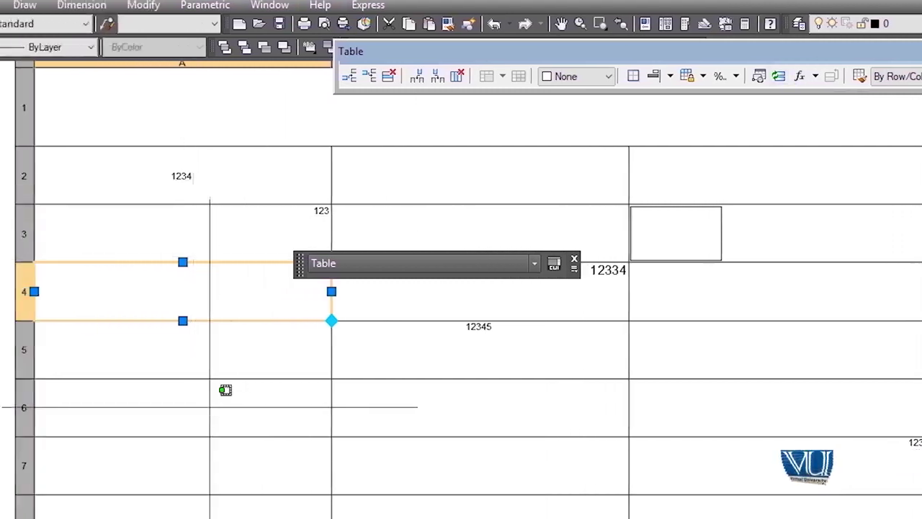
{"action": "left_click", "coordinate": [208, 403]}
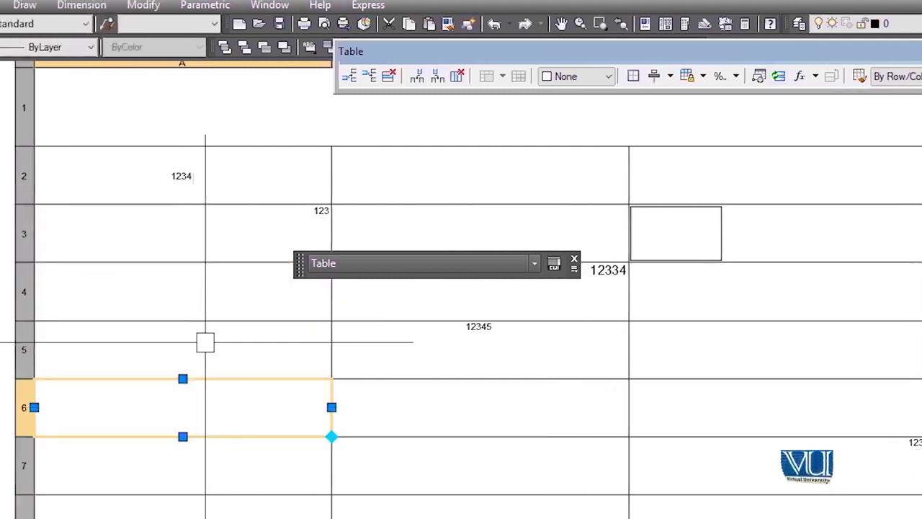
{"action": "left_click", "coordinate": [199, 308]}
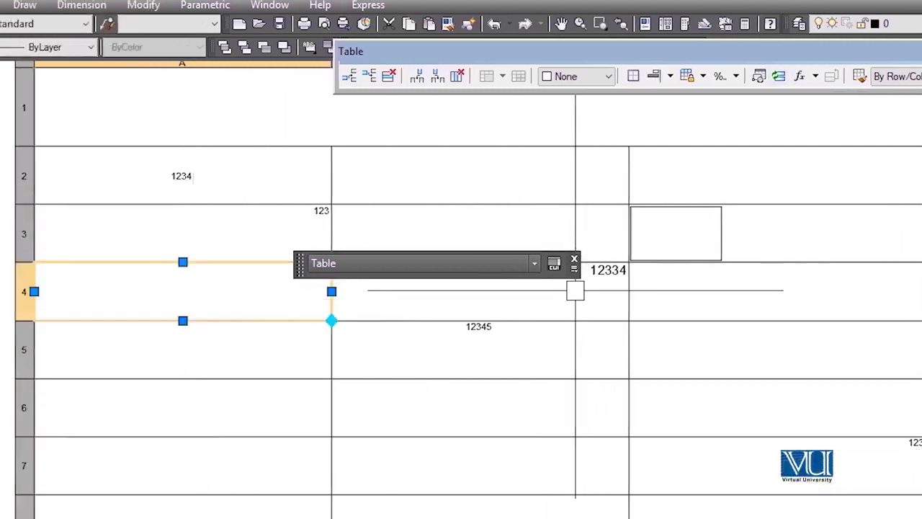
{"action": "left_click", "coordinate": [574, 261]}
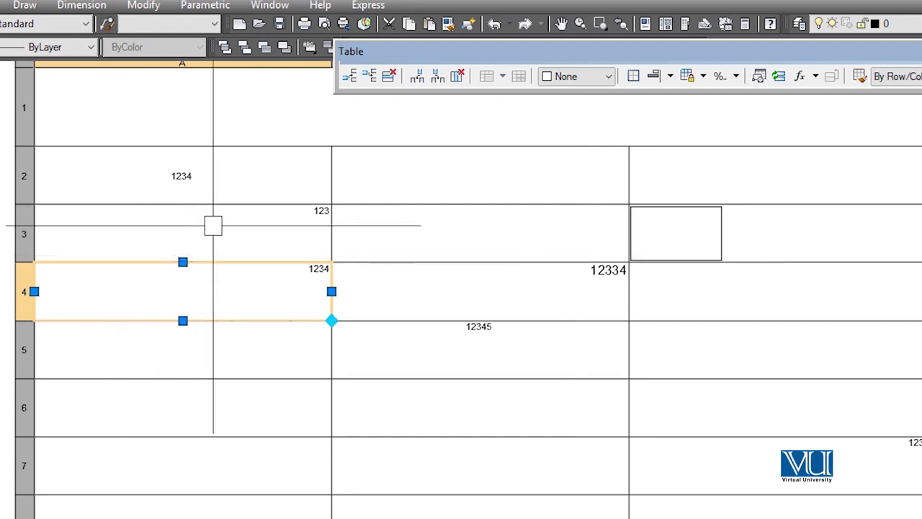
{"action": "left_click", "coordinate": [281, 358]}
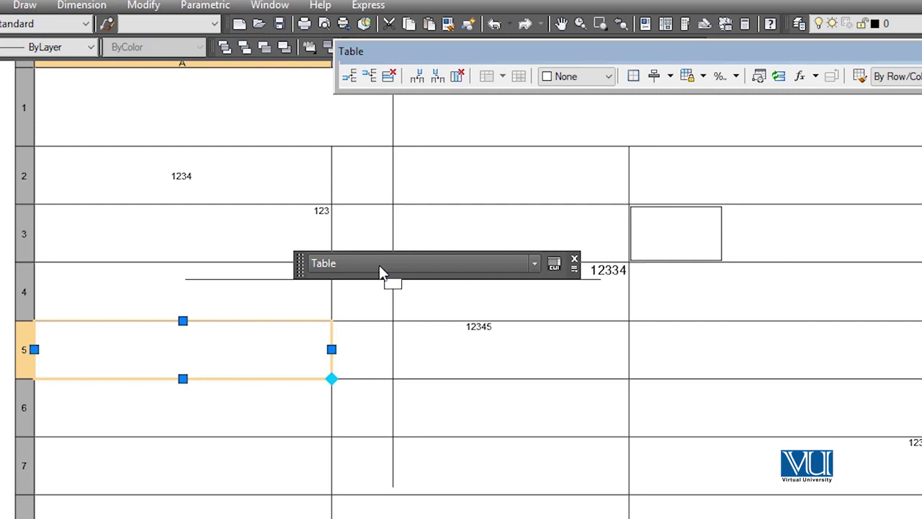
Close the floating table panel and start a Sum formula for A5.
{"action": "left_click", "coordinate": [403, 264]}
{"action": "left_click", "coordinate": [403, 263]}
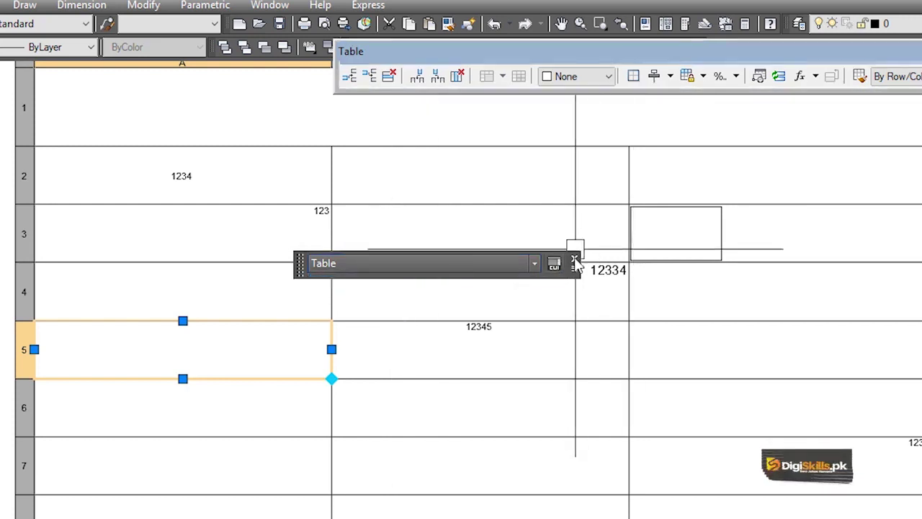
{"action": "left_click", "coordinate": [574, 260]}
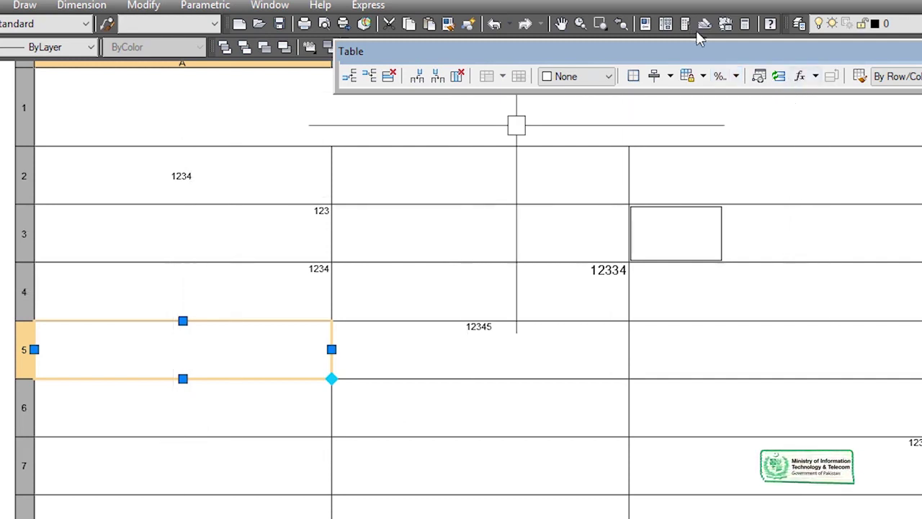
{"action": "left_click", "coordinate": [815, 76]}
{"action": "left_click", "coordinate": [828, 94]}
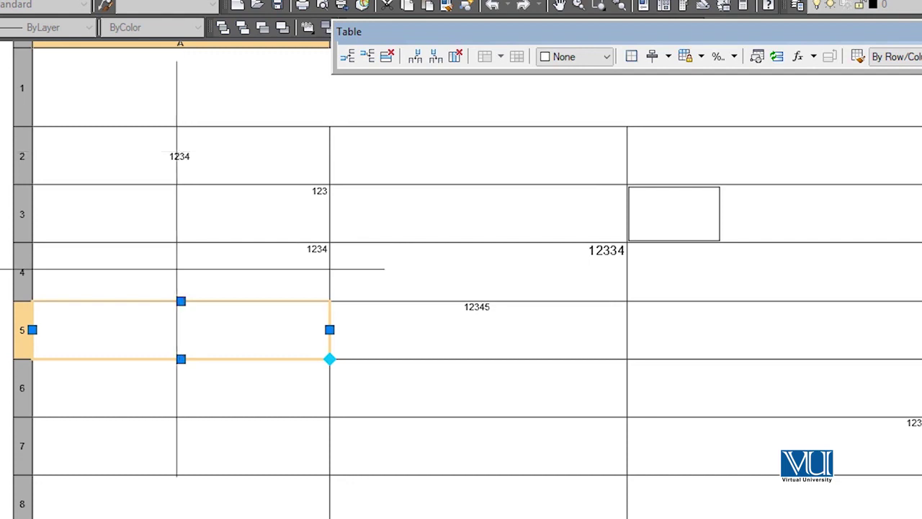
Sum cells A2 through A4 into A5, giving 2591.
{"action": "left_click", "coordinate": [201, 161]}
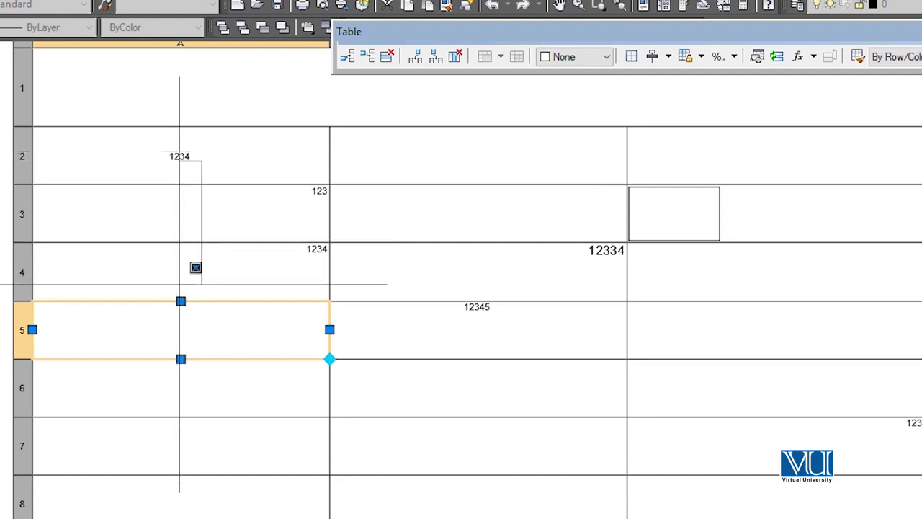
{"action": "left_click", "coordinate": [179, 284]}
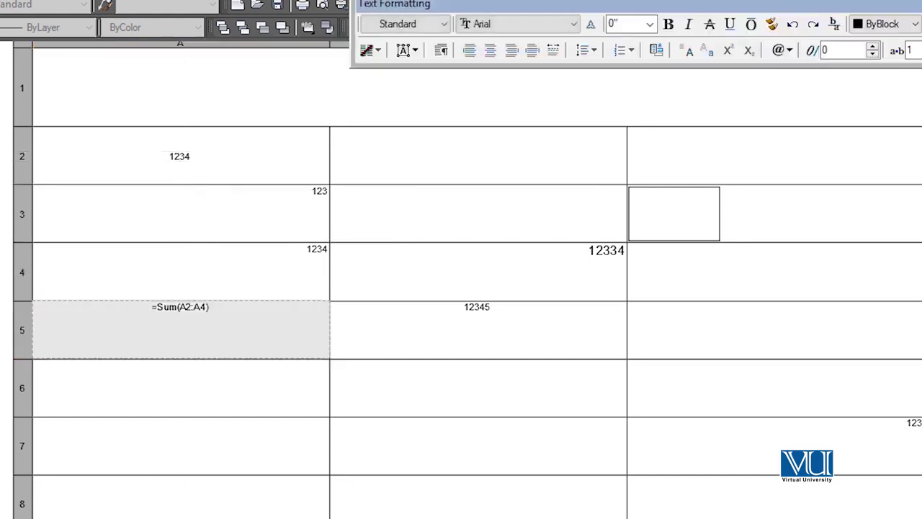
{"action": "type", "text": ")"}
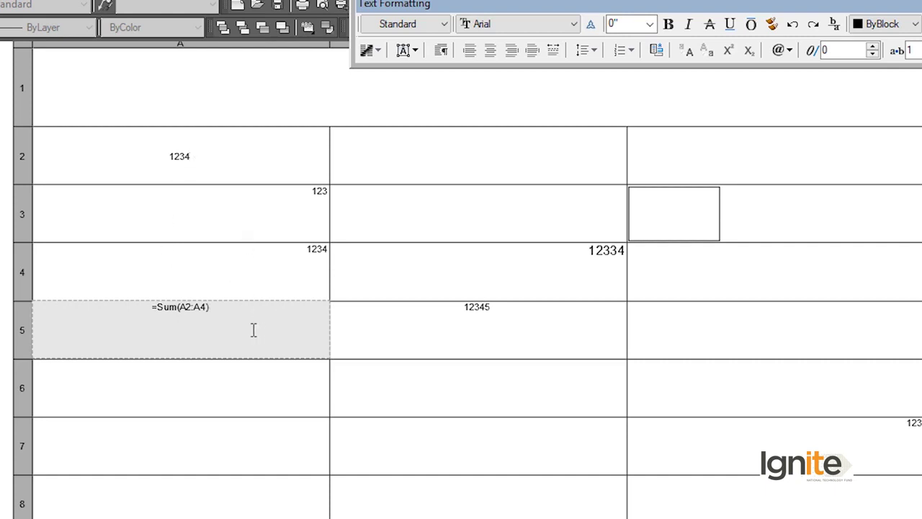
{"action": "key", "text": "Return"}
{"action": "scroll", "coordinate": [210, 323], "scroll_direction": "up", "scroll_amount": 2}
{"action": "scroll", "coordinate": [281, 335], "scroll_direction": "up", "scroll_amount": 2}
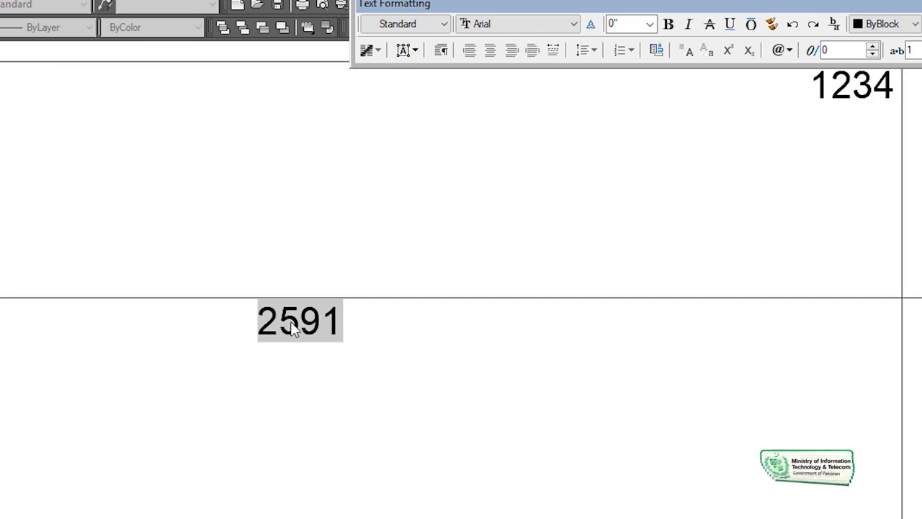
{"action": "scroll", "coordinate": [292, 328], "scroll_direction": "down", "scroll_amount": 2}
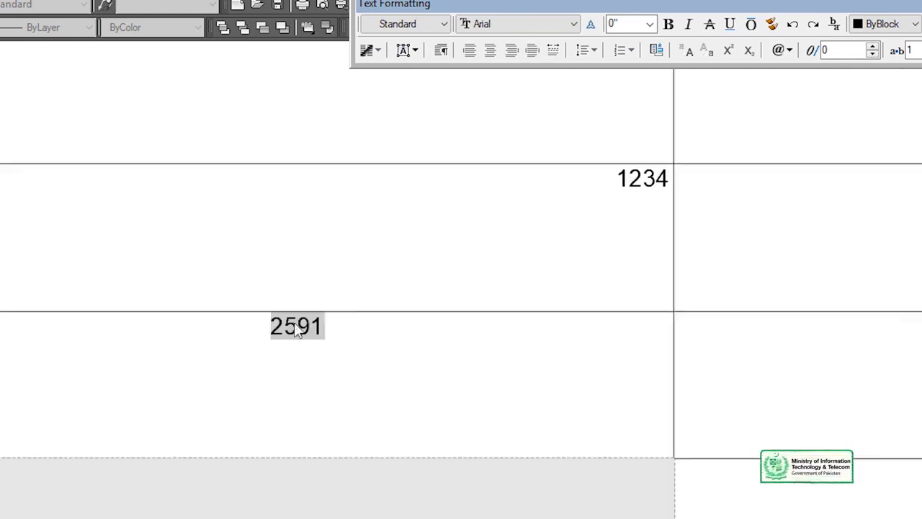
Delete the =Sum(A2:A4) formula so cell A5 is empty.
{"action": "key", "text": "Escape"}
{"action": "left_click", "coordinate": [295, 321]}
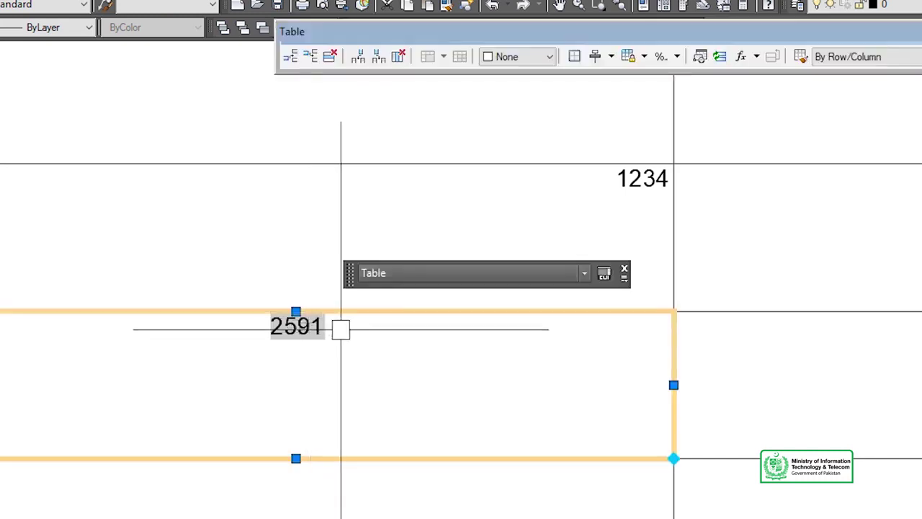
{"action": "double_click", "coordinate": [341, 328]}
{"action": "left_click_drag", "start_coordinate": [436, 348], "coordinate": [181, 321]}
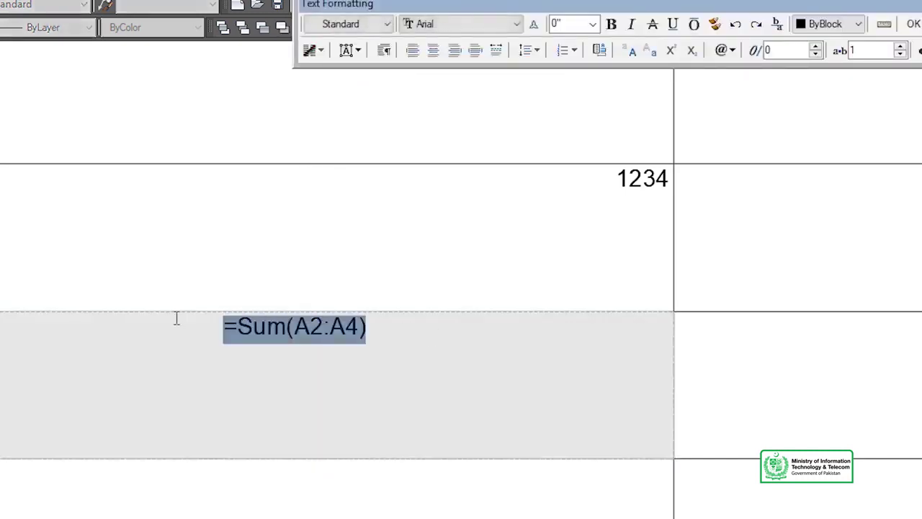
{"action": "key", "text": "Delete"}
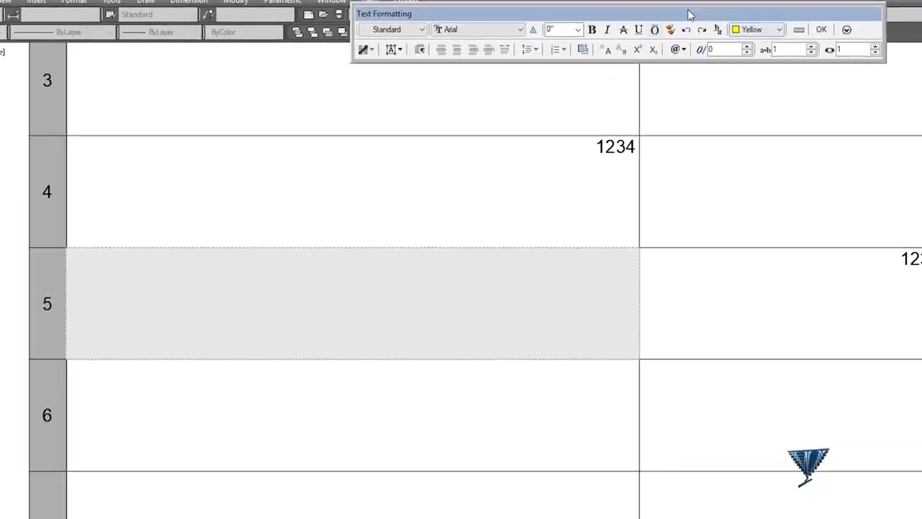
Fill A5 with an Average formula over A2 to A4, giving 863.666667.
{"action": "left_click", "coordinate": [432, 251]}
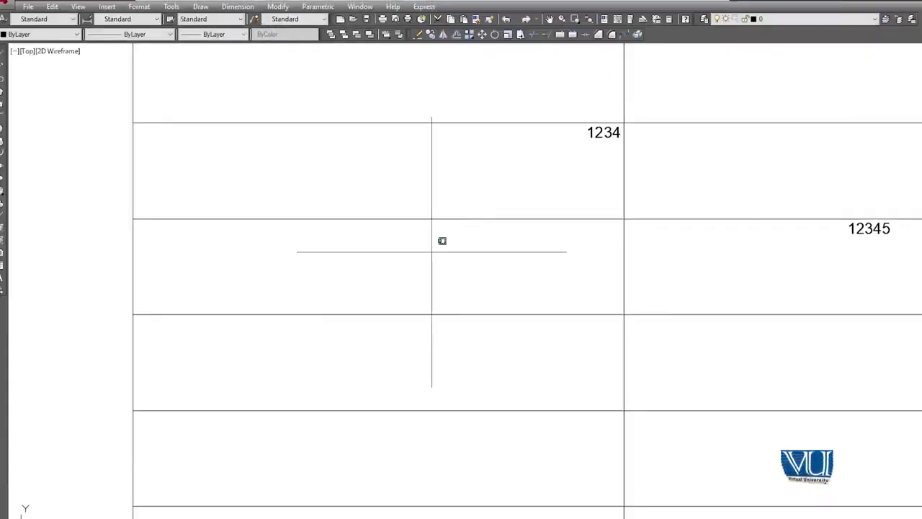
{"action": "left_click", "coordinate": [432, 251]}
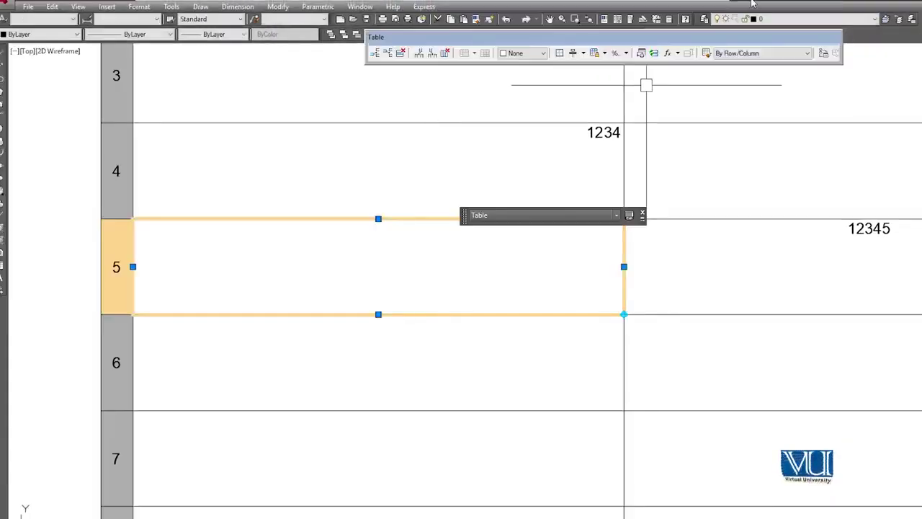
{"action": "left_click", "coordinate": [677, 54]}
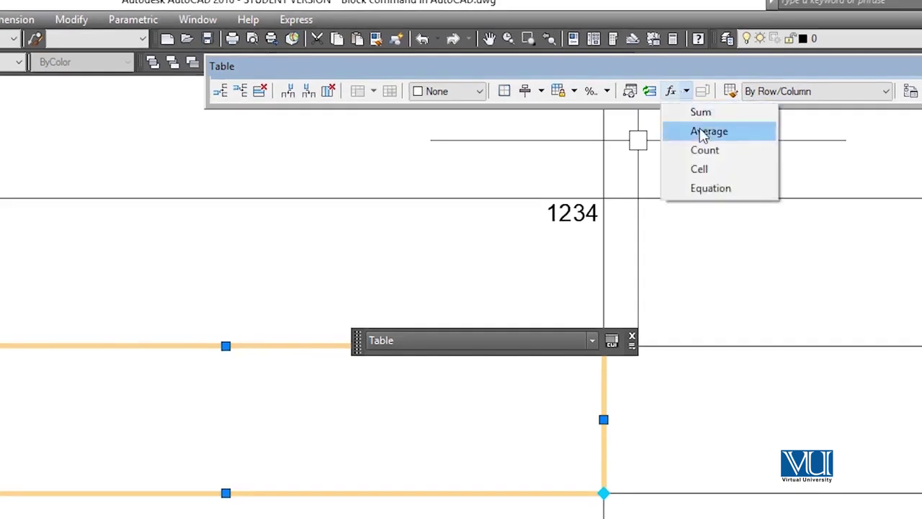
{"action": "left_click", "coordinate": [664, 75]}
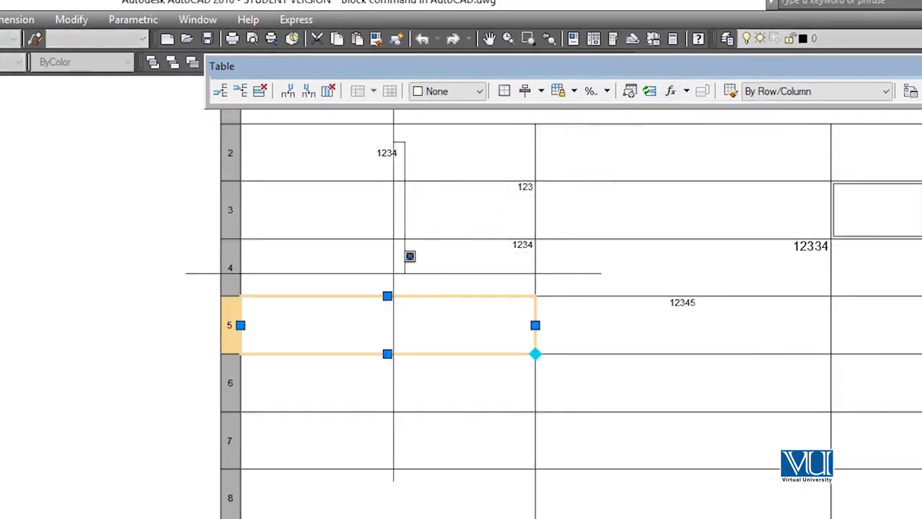
{"action": "left_click", "coordinate": [393, 273]}
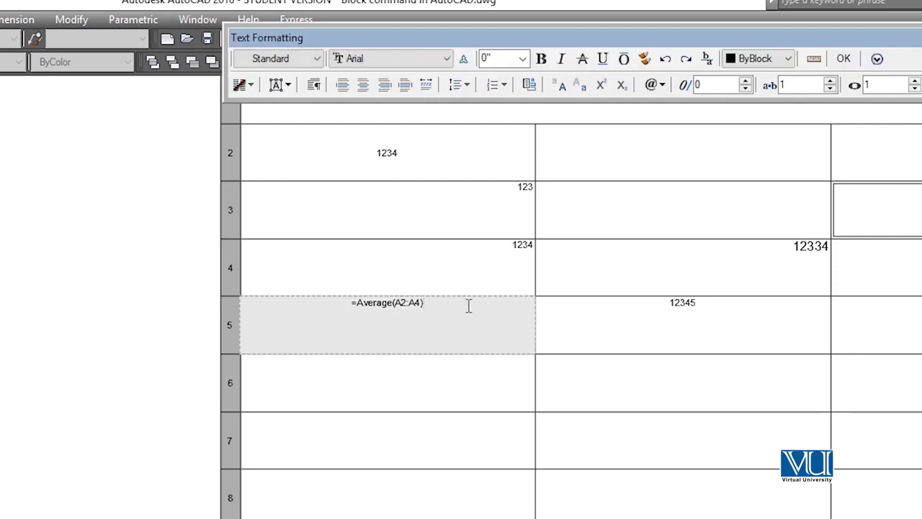
{"action": "key", "text": "Return"}
{"action": "scroll", "coordinate": [428, 320], "scroll_direction": "up", "scroll_amount": 4}
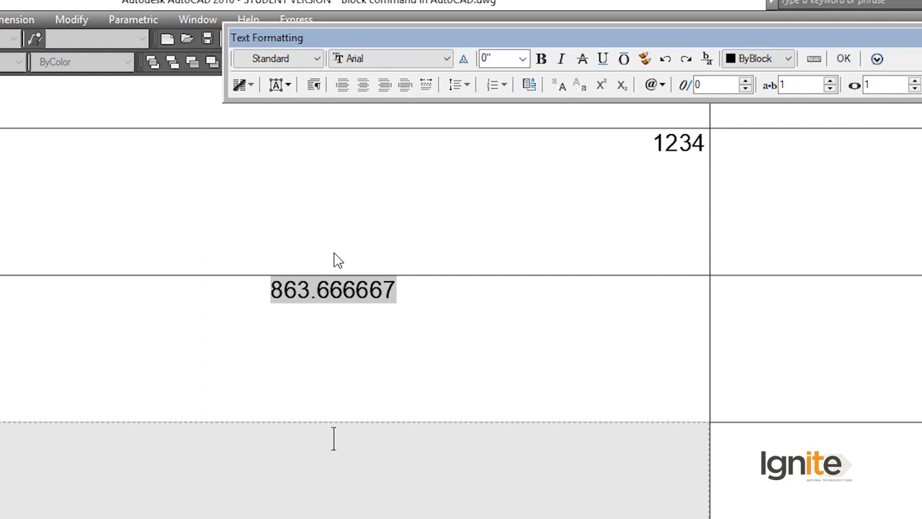
Close the cell editor and zoom back out over the table.
{"action": "left_click", "coordinate": [332, 360]}
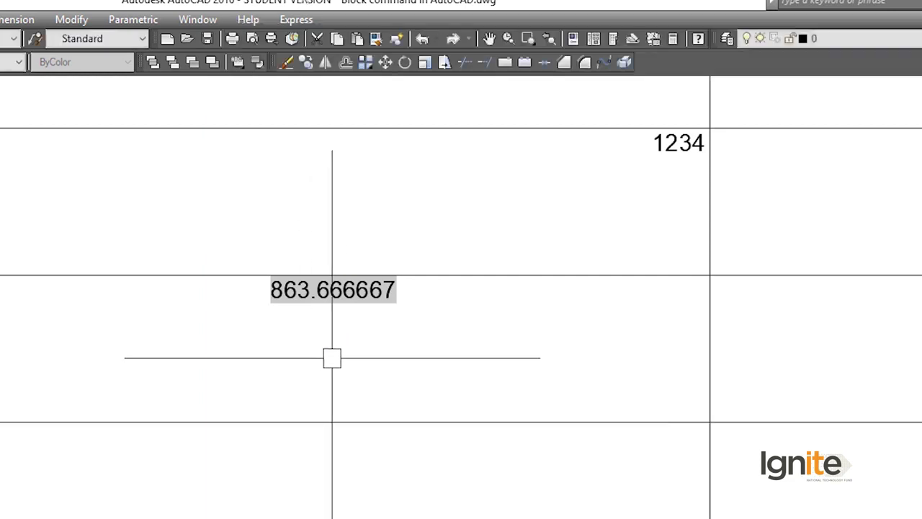
{"action": "scroll", "coordinate": [329, 358], "scroll_direction": "down", "scroll_amount": 5}
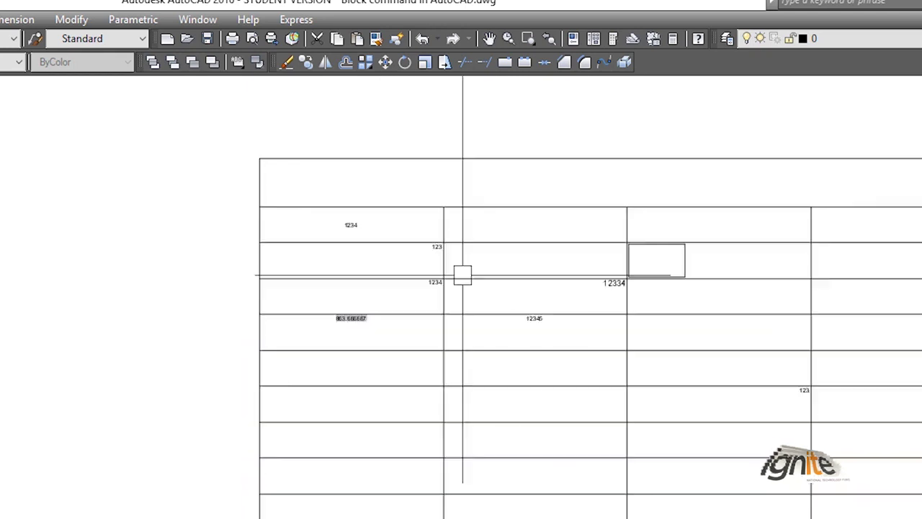
{"action": "scroll", "coordinate": [195, 391], "scroll_direction": "down", "scroll_amount": 2}
{"action": "scroll", "coordinate": [200, 243], "scroll_direction": "down", "scroll_amount": 3}
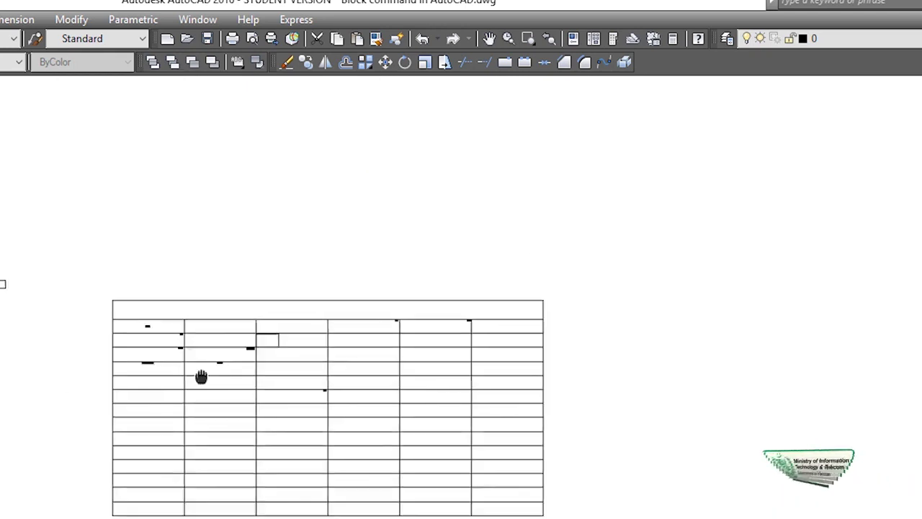
{"action": "scroll", "coordinate": [237, 245], "scroll_direction": "up", "scroll_amount": 2}
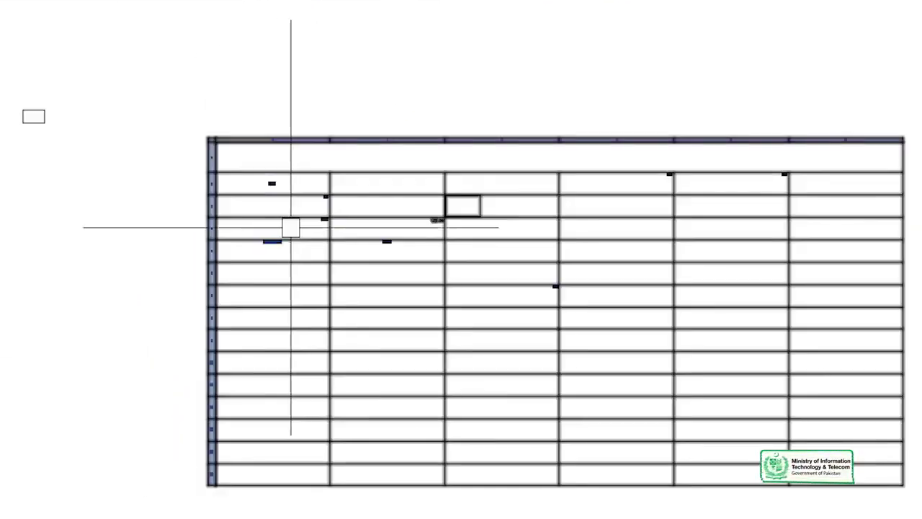
{"action": "left_click", "coordinate": [270, 230]}
{"action": "left_click", "coordinate": [270, 230]}
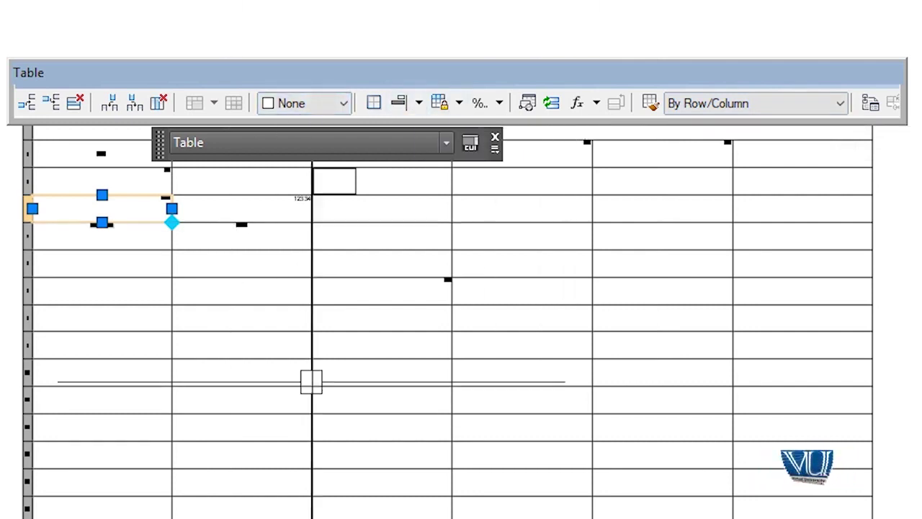
{"action": "key", "text": "Escape"}
Select two adjacent cells in a lower table row with a crossing window.
{"action": "scroll", "coordinate": [278, 344], "scroll_direction": "up", "scroll_amount": 4}
{"action": "scroll", "coordinate": [233, 327], "scroll_direction": "down", "scroll_amount": 2}
{"action": "middle_click_drag", "start_coordinate": [161, 206], "coordinate": [250, 191]}
{"action": "scroll", "coordinate": [696, 198], "scroll_direction": "down", "scroll_amount": 2}
{"action": "middle_click_drag", "start_coordinate": [768, 267], "coordinate": [549, 284]}
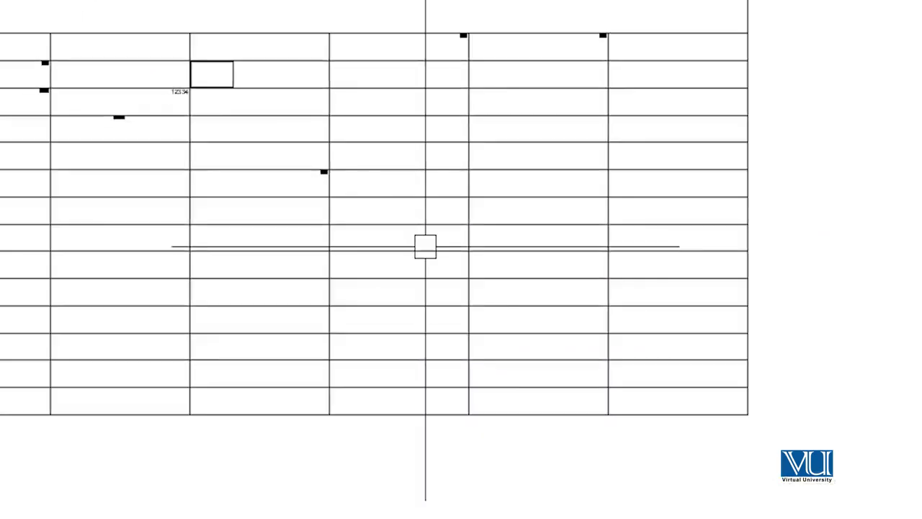
{"action": "scroll", "coordinate": [642, 301], "scroll_direction": "up", "scroll_amount": 2}
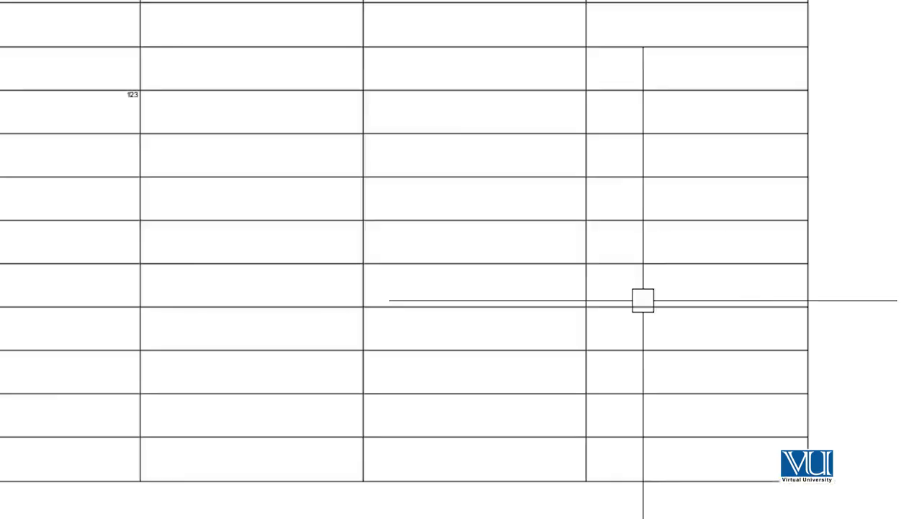
{"action": "left_click", "coordinate": [404, 238]}
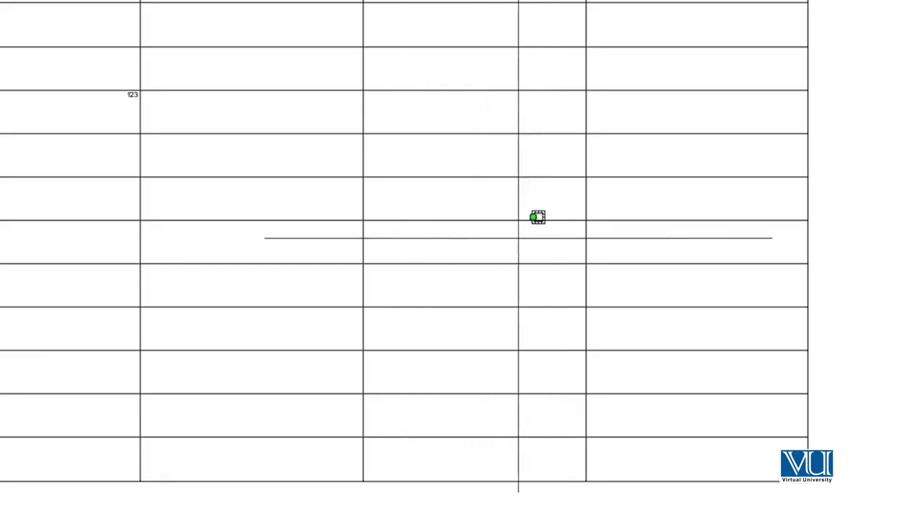
{"action": "left_click", "coordinate": [658, 257]}
{"action": "mouse_move", "coordinate": [403, 237]}
{"action": "middle_mouse_down"}
{"action": "mouse_move", "coordinate": [476, 240]}
{"action": "mouse_move", "coordinate": [405, 231]}
{"action": "middle_mouse_up"}
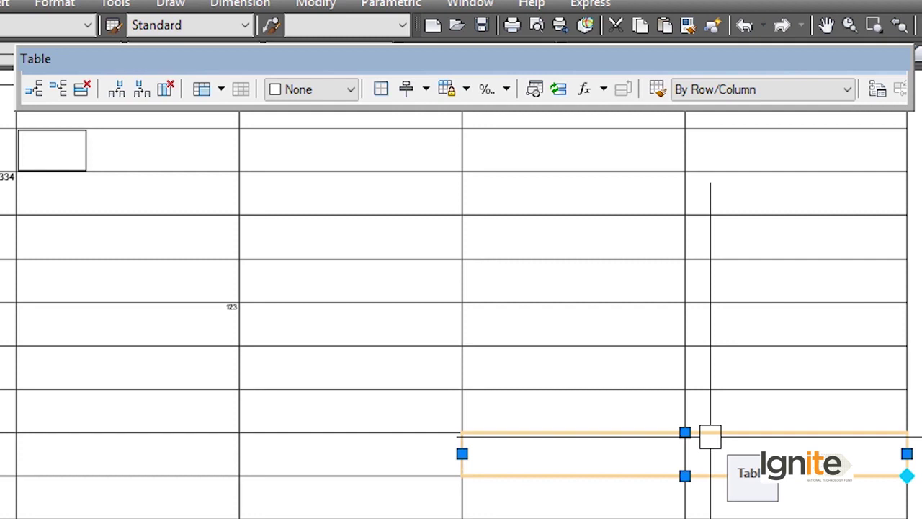
{"action": "scroll", "coordinate": [711, 437], "scroll_direction": "down", "scroll_amount": 2}
{"action": "middle_click_drag", "start_coordinate": [590, 483], "coordinate": [736, 423]}
{"action": "key", "text": "Escape"}
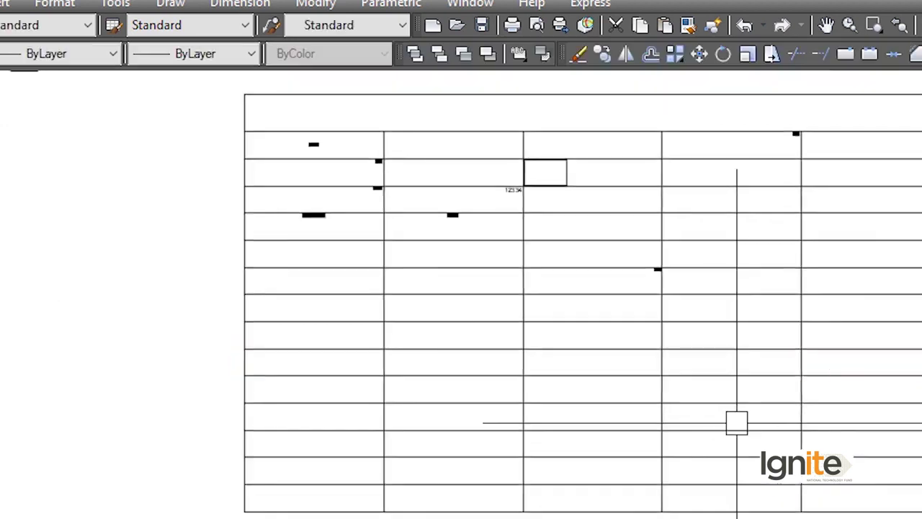
{"action": "scroll", "coordinate": [448, 513], "scroll_direction": "up", "scroll_amount": 2}
{"action": "left_click", "coordinate": [465, 489]}
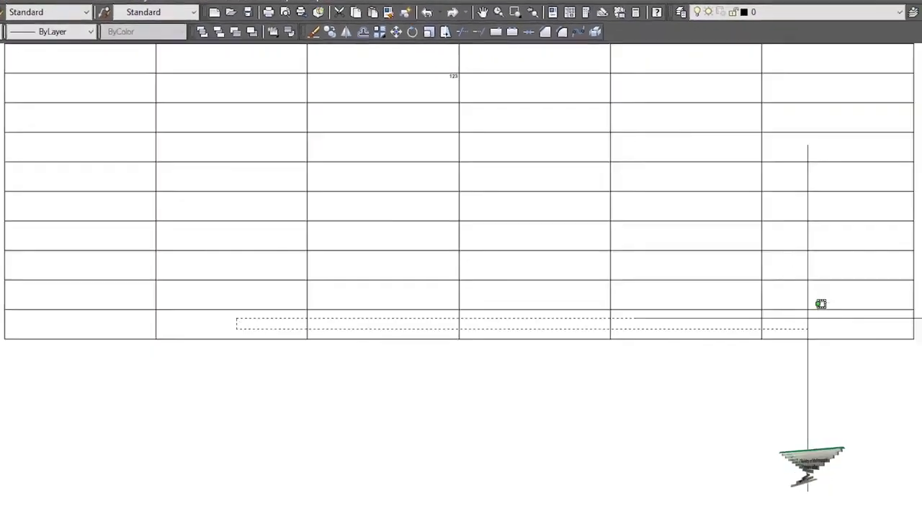
{"action": "left_click", "coordinate": [807, 317]}
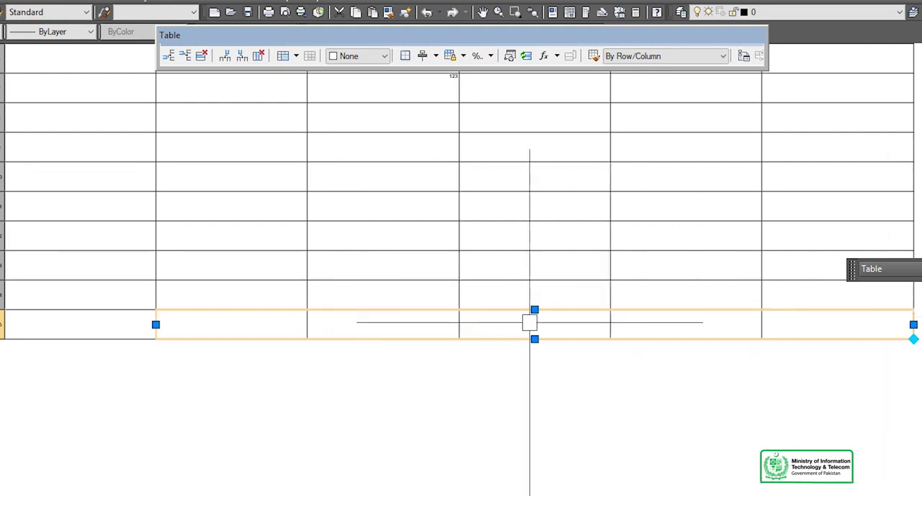
{"action": "left_click", "coordinate": [635, 360]}
{"action": "left_click", "coordinate": [609, 344]}
{"action": "key", "text": "Escape"}
{"action": "left_click", "coordinate": [568, 324]}
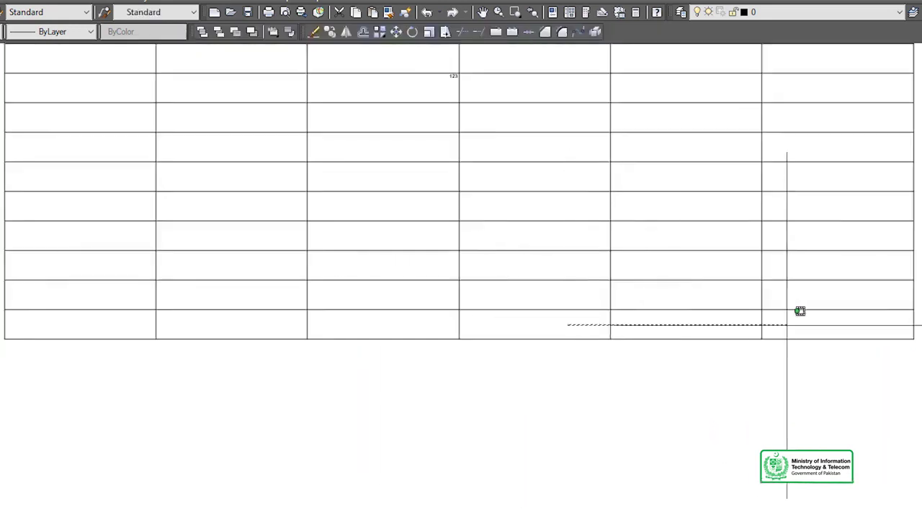
{"action": "left_click", "coordinate": [840, 322]}
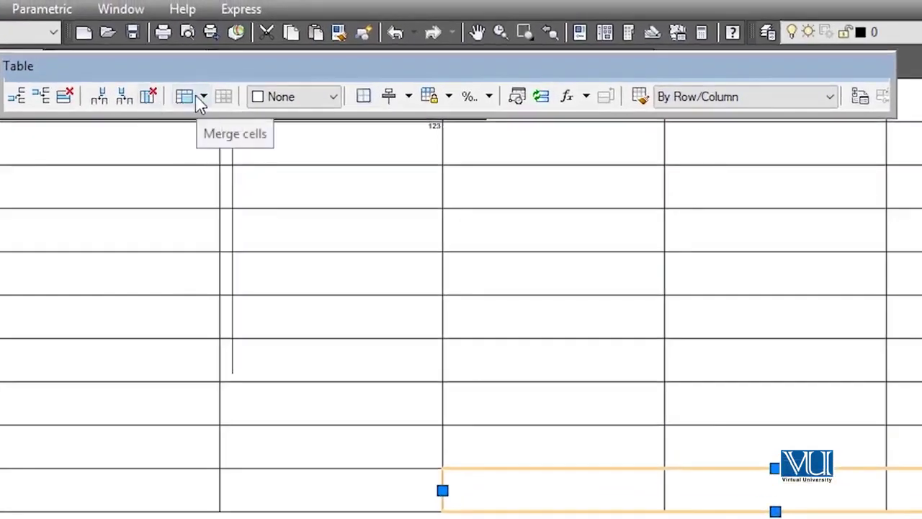
{"action": "left_click", "coordinate": [200, 101]}
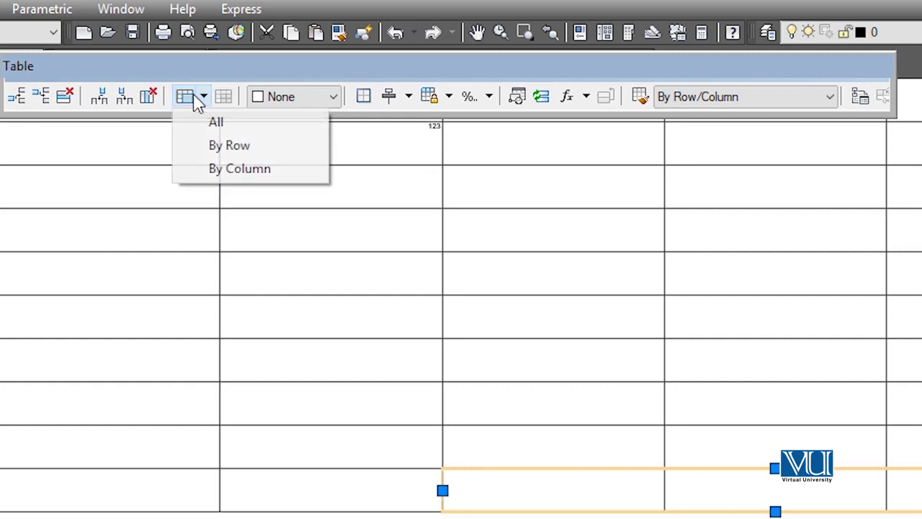
{"action": "left_click", "coordinate": [232, 124]}
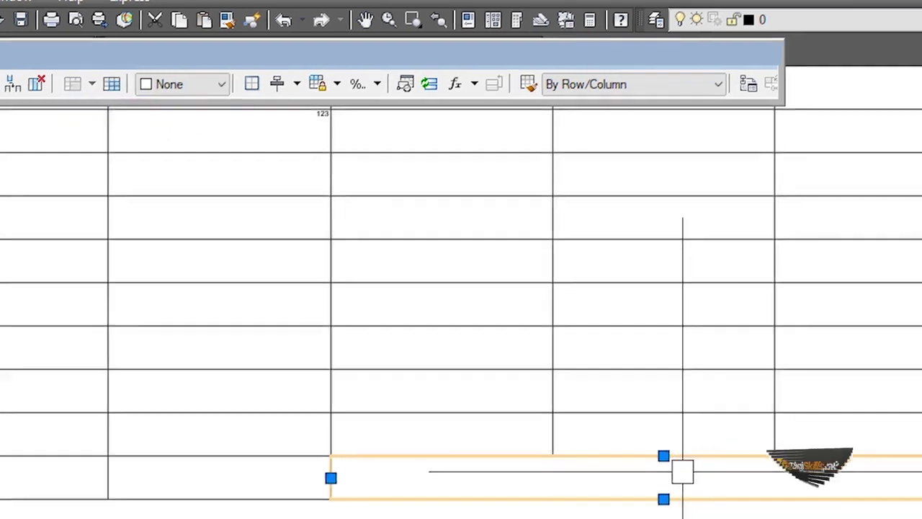
{"action": "key", "text": "Escape"}
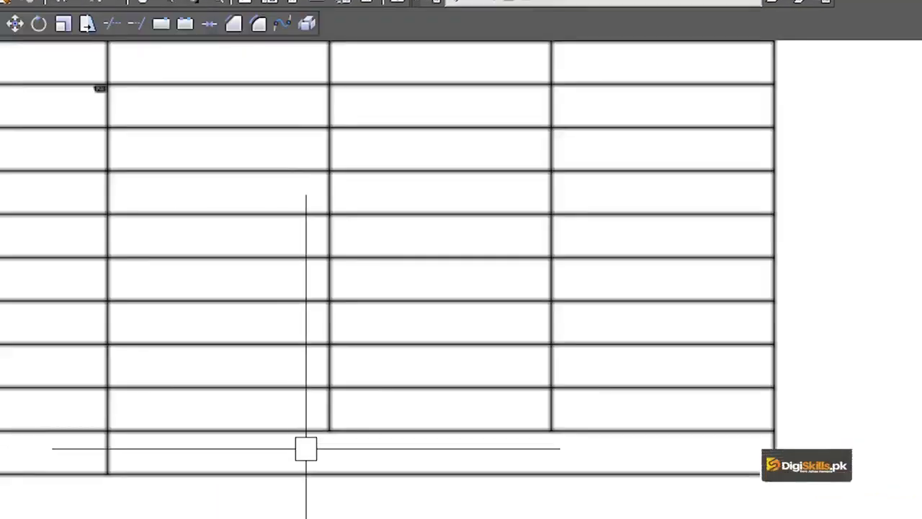
{"action": "key", "text": "ctrl+z"}
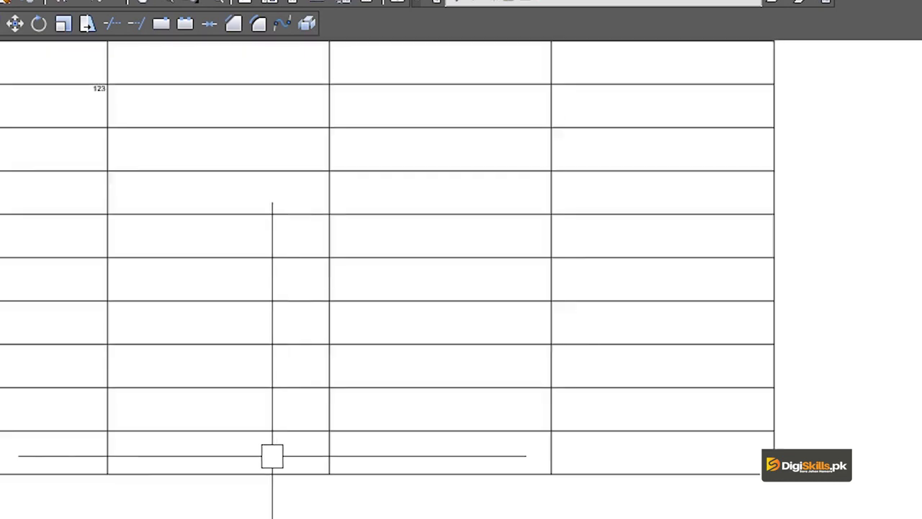
Merge the bottom-row cells across three columns.
{"action": "left_click_drag", "start_coordinate": [273, 456], "coordinate": [609, 459]}
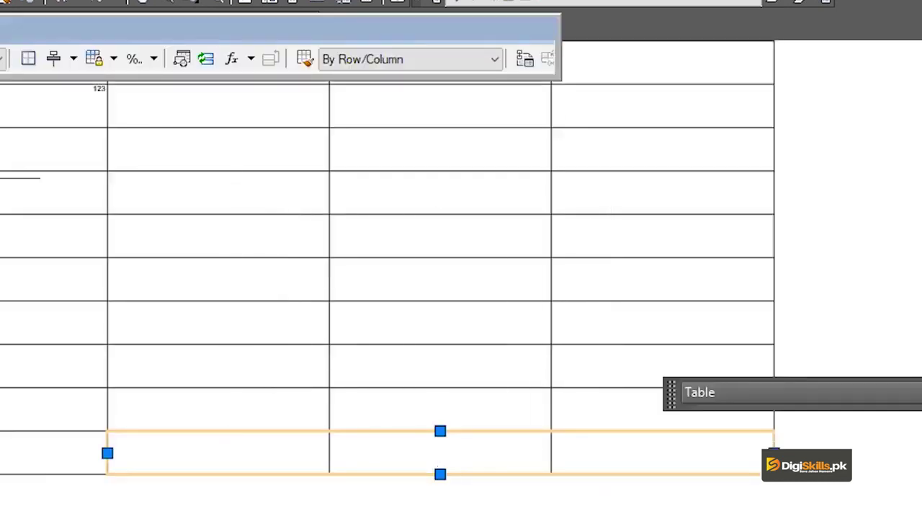
{"action": "left_click", "coordinate": [76, 62]}
{"action": "left_click", "coordinate": [119, 85]}
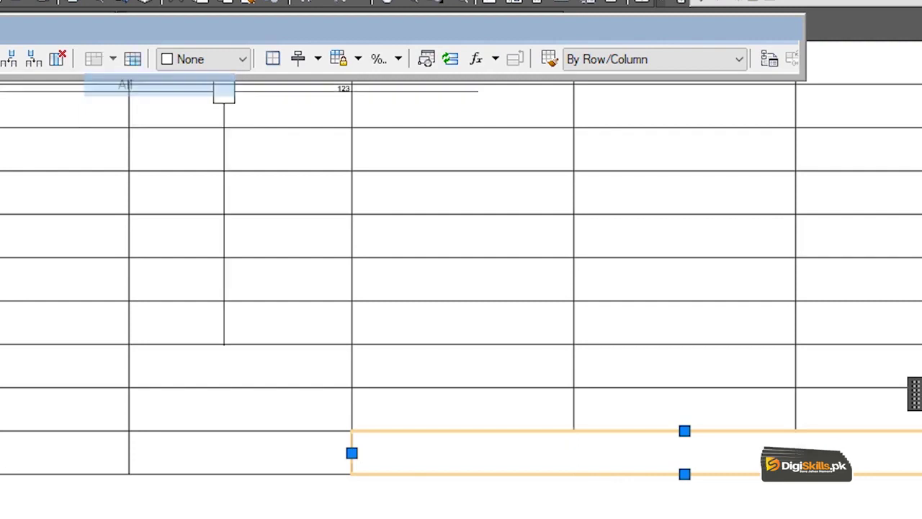
{"action": "key", "text": "Escape"}
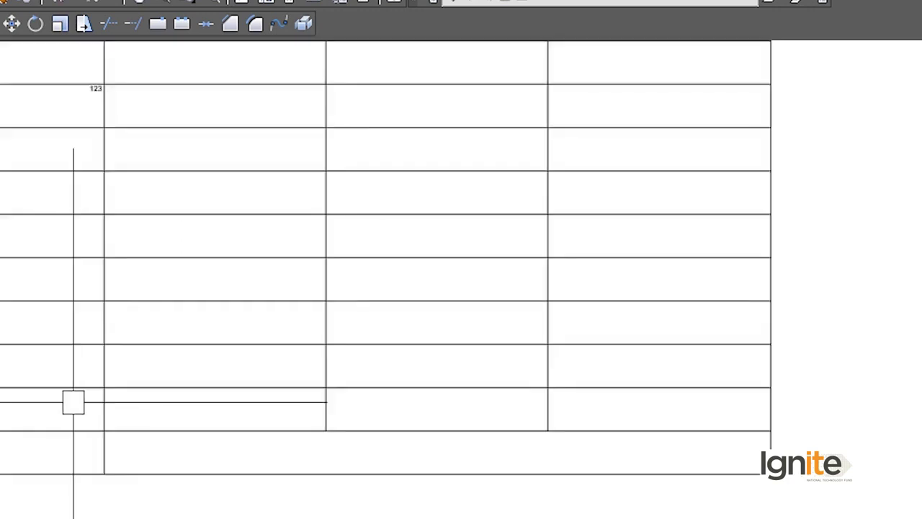
Unmerge the merged bottom-row cell back into separate cells.
{"action": "left_click", "coordinate": [333, 467]}
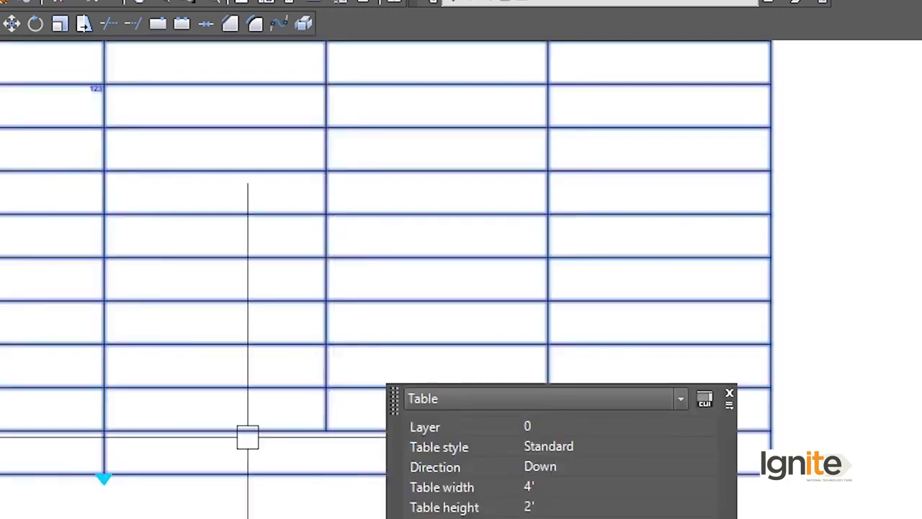
{"action": "left_click", "coordinate": [180, 447]}
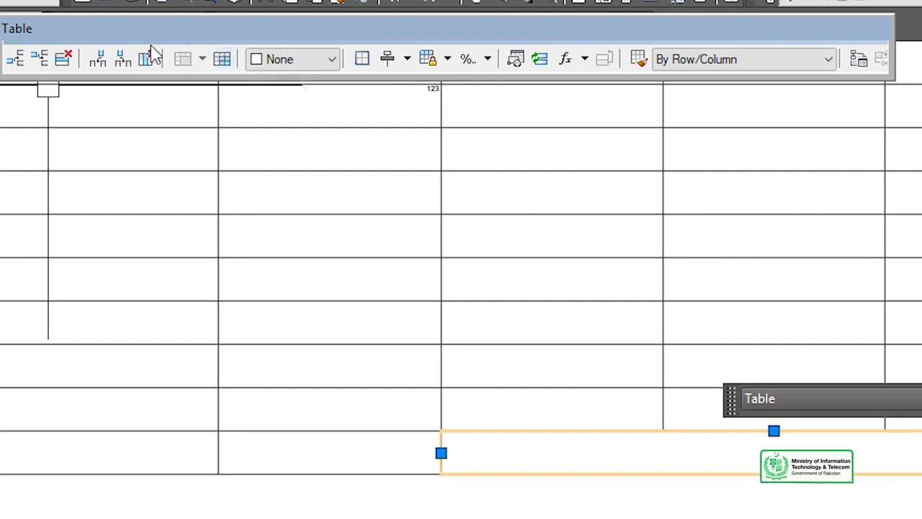
{"action": "left_click", "coordinate": [225, 63]}
{"action": "key", "text": "Escape"}
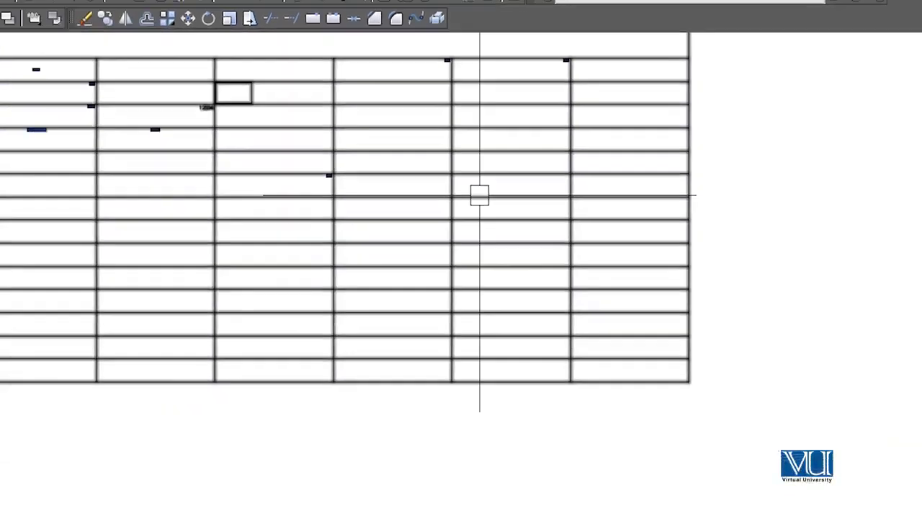
Pan so the whole existing table sits within the drawing area.
{"action": "scroll", "coordinate": [488, 385], "scroll_direction": "up", "scroll_amount": 5}
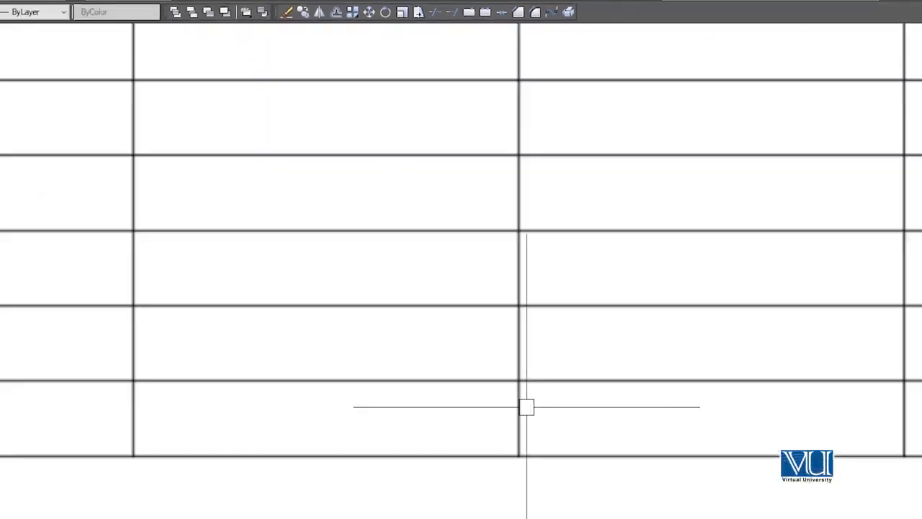
{"action": "scroll", "coordinate": [432, 396], "scroll_direction": "down", "scroll_amount": 5}
{"action": "left_click", "coordinate": [386, 382]}
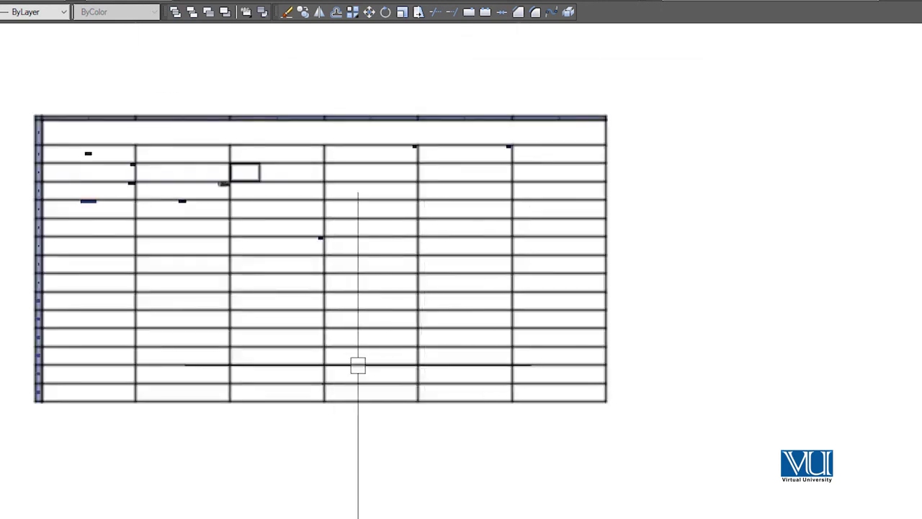
{"action": "key", "text": "Escape"}
{"action": "scroll", "coordinate": [358, 365], "scroll_direction": "down", "scroll_amount": 2}
{"action": "scroll", "coordinate": [362, 366], "scroll_direction": "up", "scroll_amount": 2}
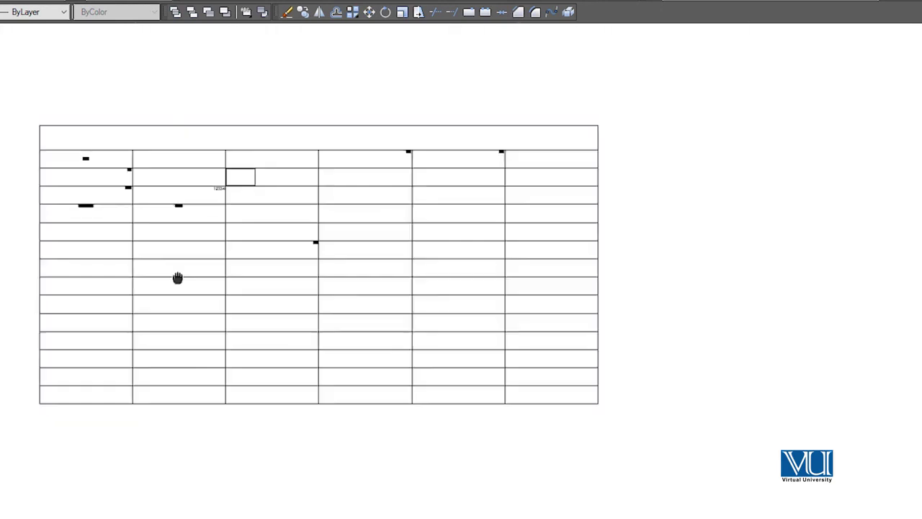
{"action": "middle_click_drag", "start_coordinate": [177, 278], "coordinate": [237, 283]}
Select the existing table and bring up the Draw menu.
{"action": "left_click", "coordinate": [109, 127]}
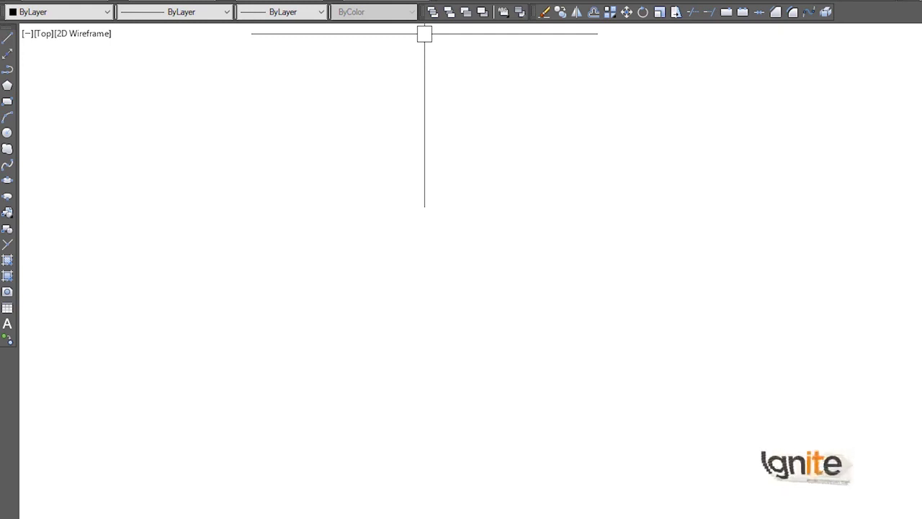
{"action": "left_click", "coordinate": [165, 7]}
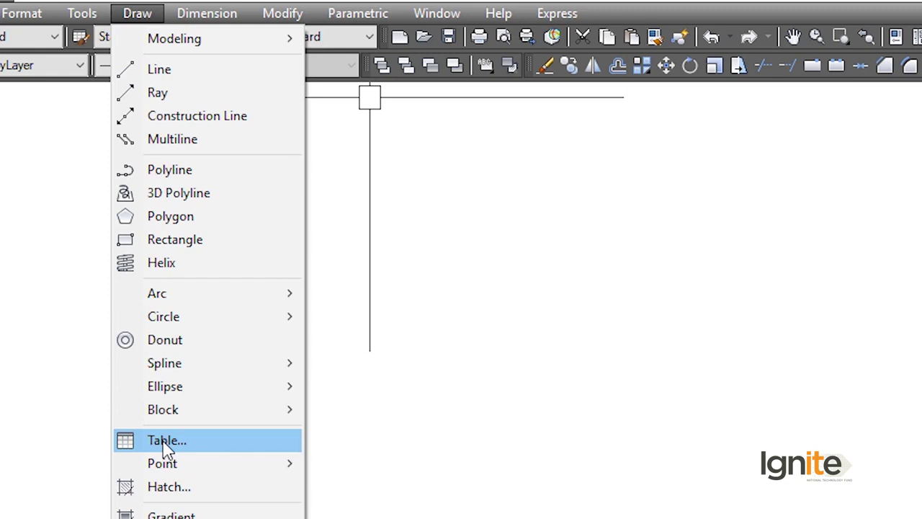
Insert a new table with 5 columns and 6 data rows and place it.
{"action": "left_click", "coordinate": [167, 440]}
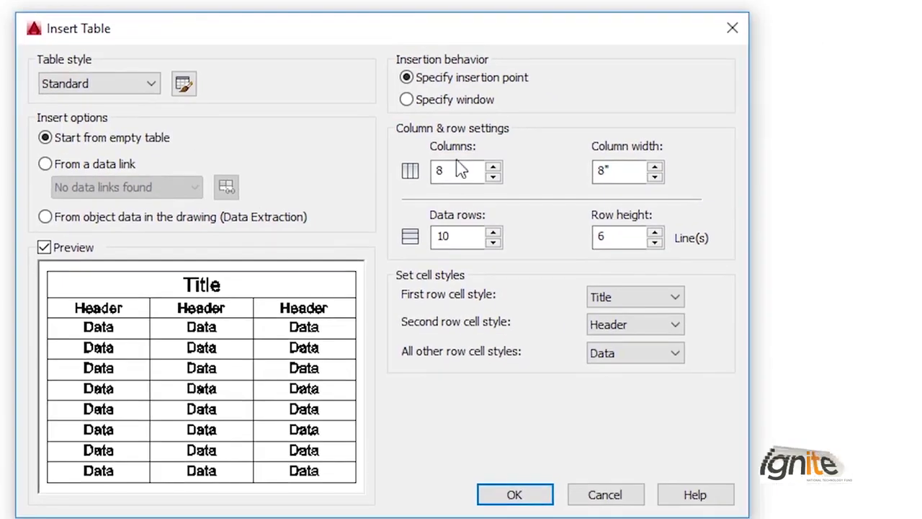
{"action": "double_click", "coordinate": [461, 169]}
{"action": "type", "text": "5"}
{"action": "double_click", "coordinate": [452, 237]}
{"action": "type", "text": "6"}
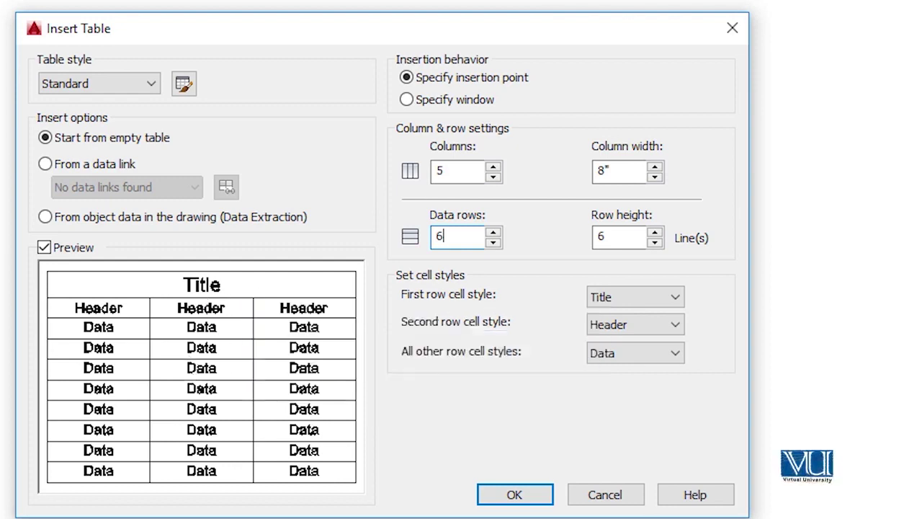
{"action": "left_click", "coordinate": [505, 493]}
{"action": "left_click", "coordinate": [10, 241]}
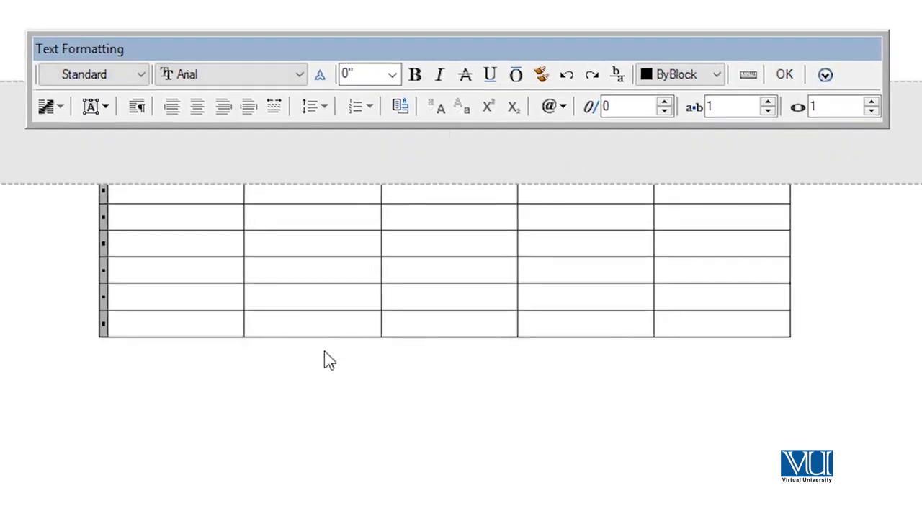
{"action": "left_click", "coordinate": [321, 454]}
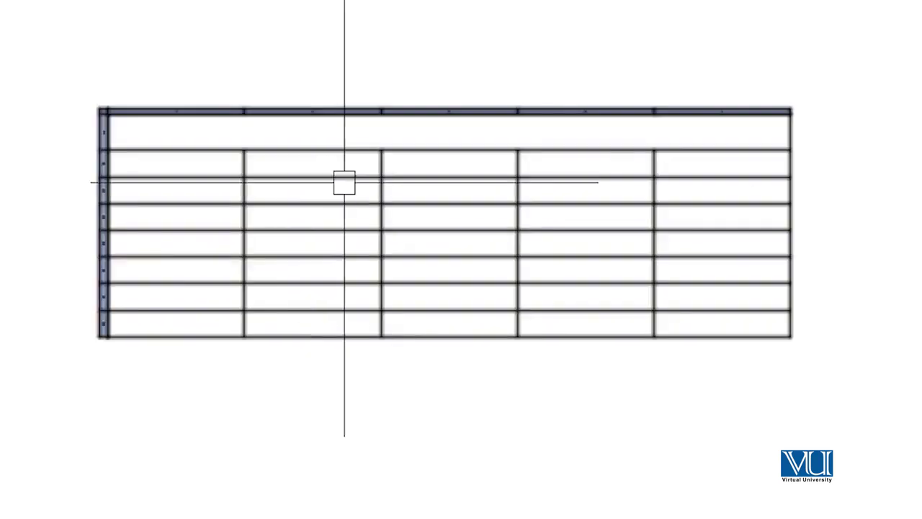
{"action": "left_click", "coordinate": [334, 130]}
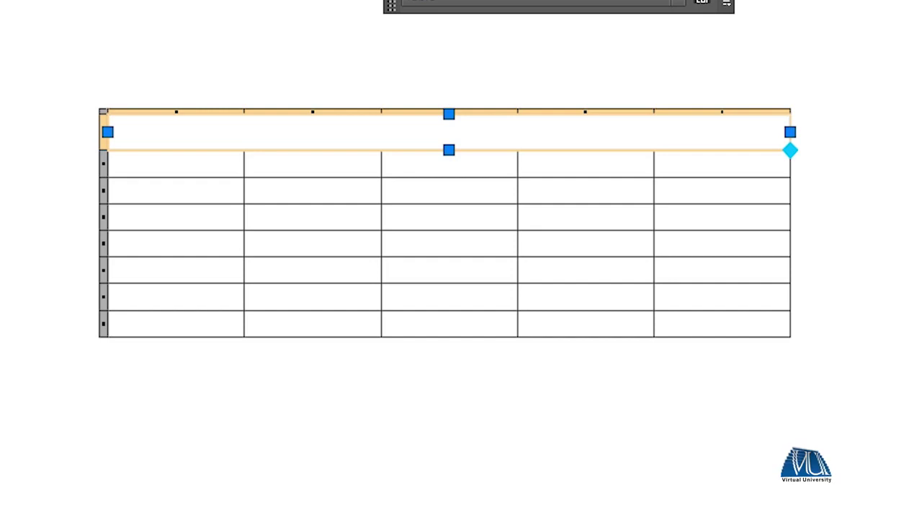
Title the table 'Result Card of Matric', correcting the capital M.
{"action": "double_click", "coordinate": [298, 123]}
{"action": "type", "text": "Result Card of"}
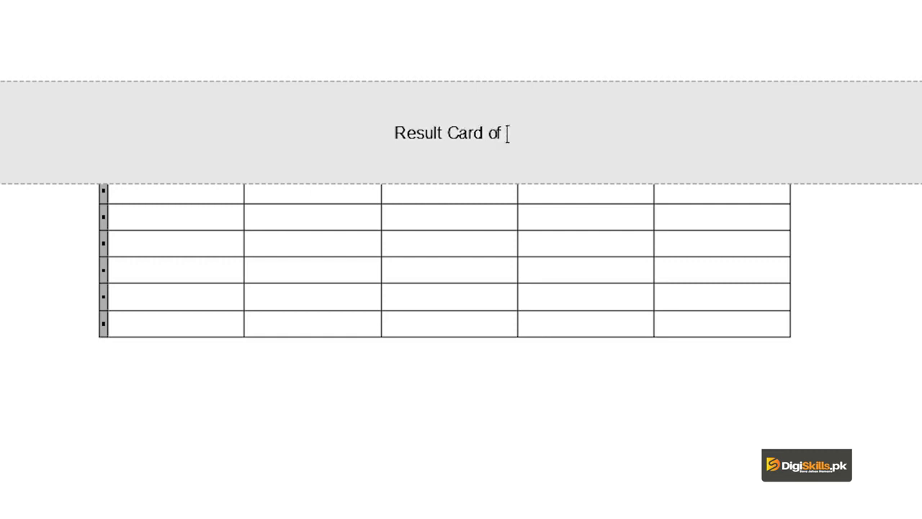
{"action": "type", "text": "matric"}
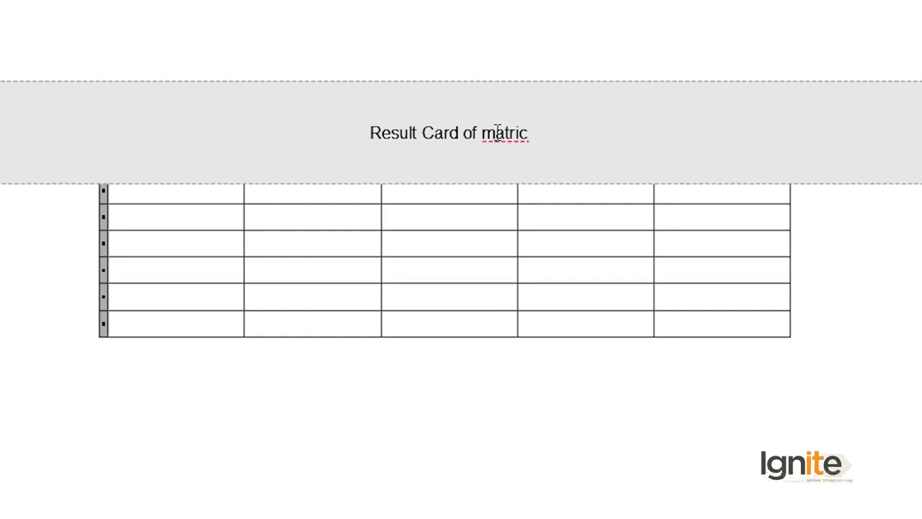
{"action": "key", "text": "BackSpace"}
{"action": "type", "text": "M"}
{"action": "key", "text": "Escape"}
Enter 'Subject Name' in header cell A2.
{"action": "scroll", "coordinate": [465, 117], "scroll_direction": "up", "scroll_amount": 2}
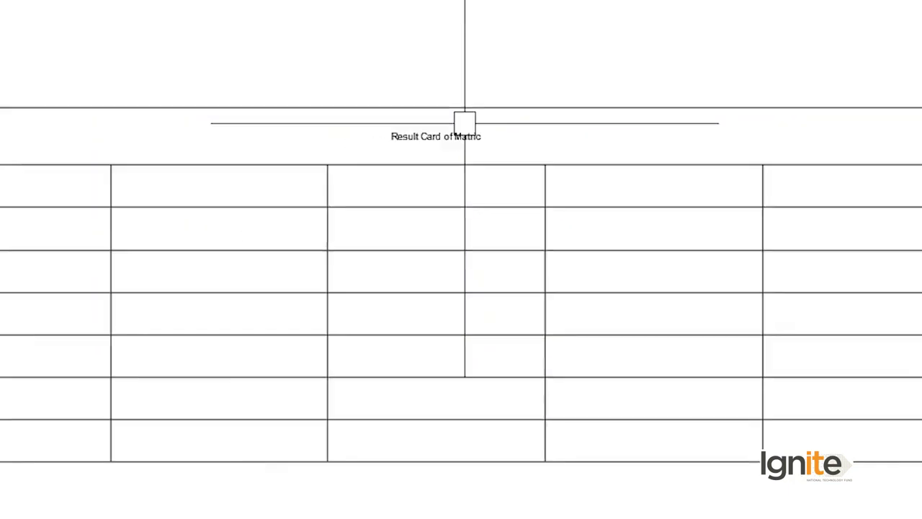
{"action": "scroll", "coordinate": [416, 139], "scroll_direction": "up", "scroll_amount": 4}
{"action": "scroll", "coordinate": [439, 128], "scroll_direction": "down", "scroll_amount": 2}
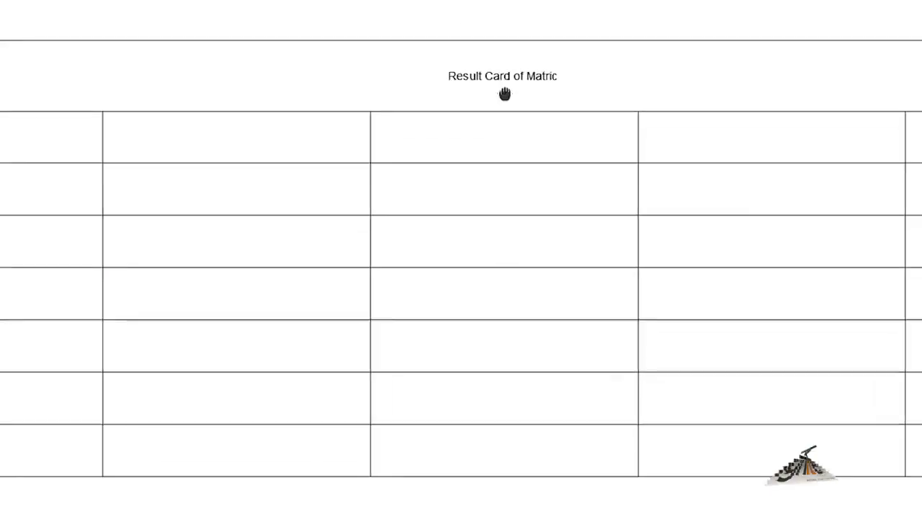
{"action": "left_click", "coordinate": [237, 165]}
{"action": "middle_click_drag", "start_coordinate": [237, 165], "coordinate": [352, 177]}
{"action": "left_click", "coordinate": [223, 196]}
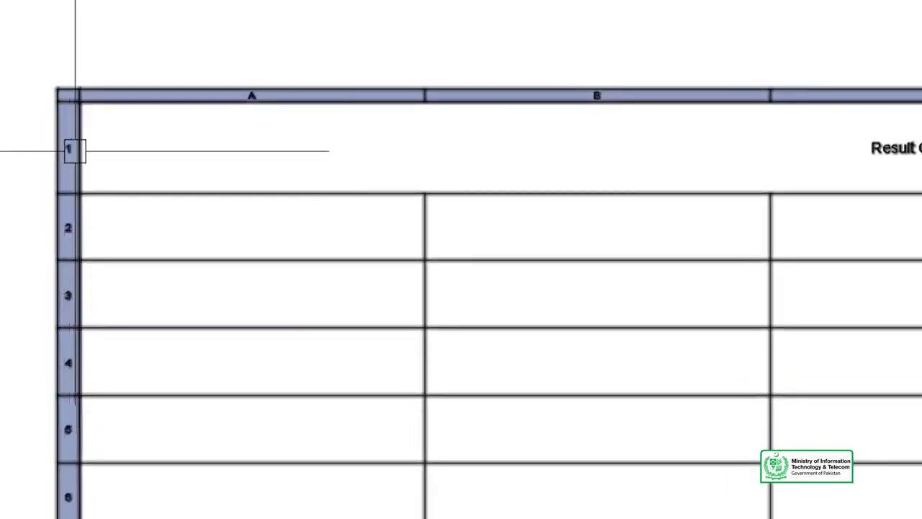
{"action": "left_click", "coordinate": [207, 224]}
{"action": "double_click", "coordinate": [206, 223]}
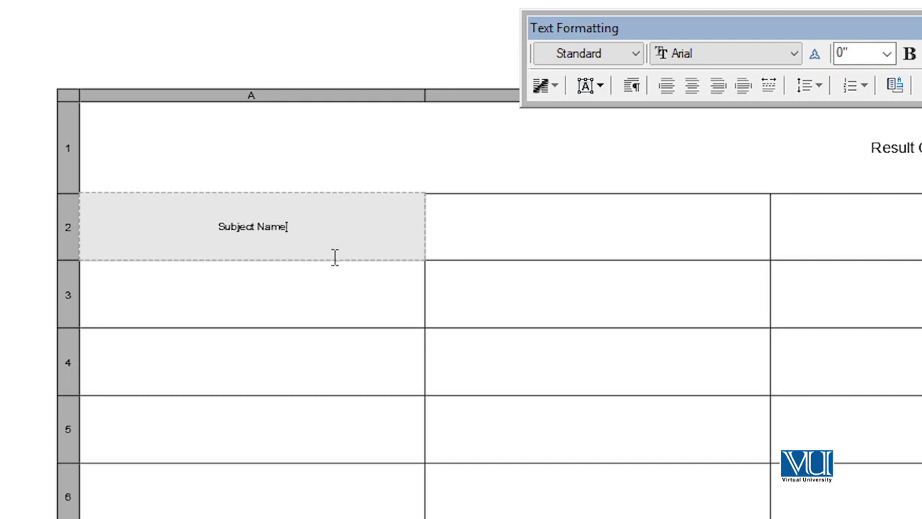
{"action": "left_click", "coordinate": [516, 242]}
Enter 'Obtained marks' in B2 and 'Total Marks' in C2.
{"action": "double_click", "coordinate": [516, 243]}
{"action": "type", "text": "Obtained marks"}
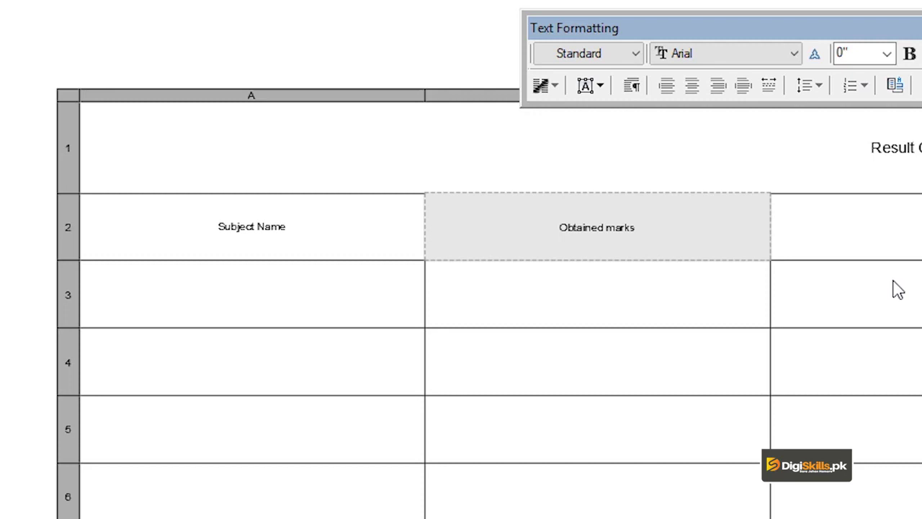
{"action": "key", "text": "Tab"}
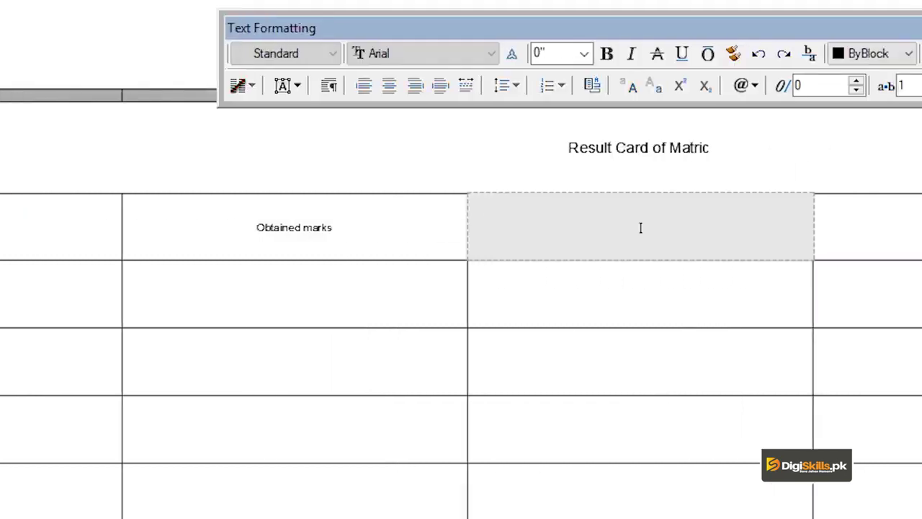
{"action": "type", "text": "Total Marks"}
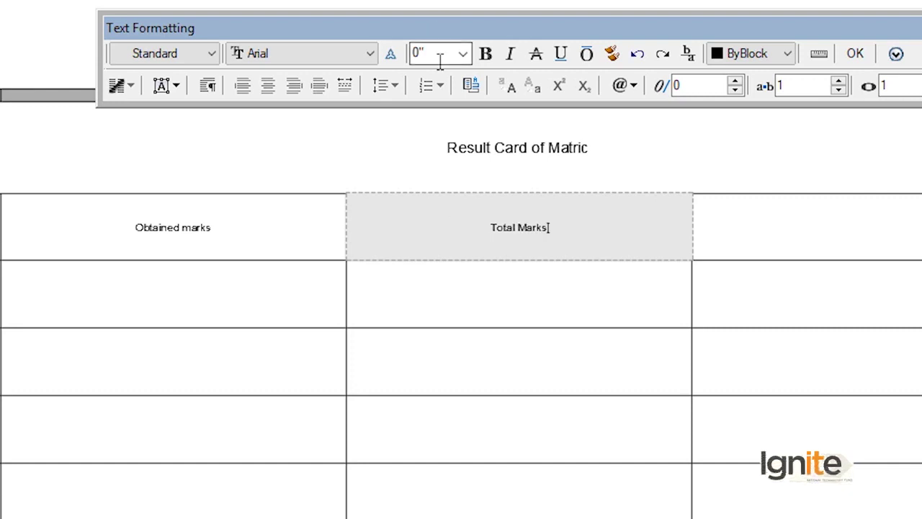
{"action": "scroll", "coordinate": [618, 281], "scroll_direction": "down", "scroll_amount": 4}
{"action": "middle_click_drag", "start_coordinate": [653, 282], "coordinate": [616, 271]}
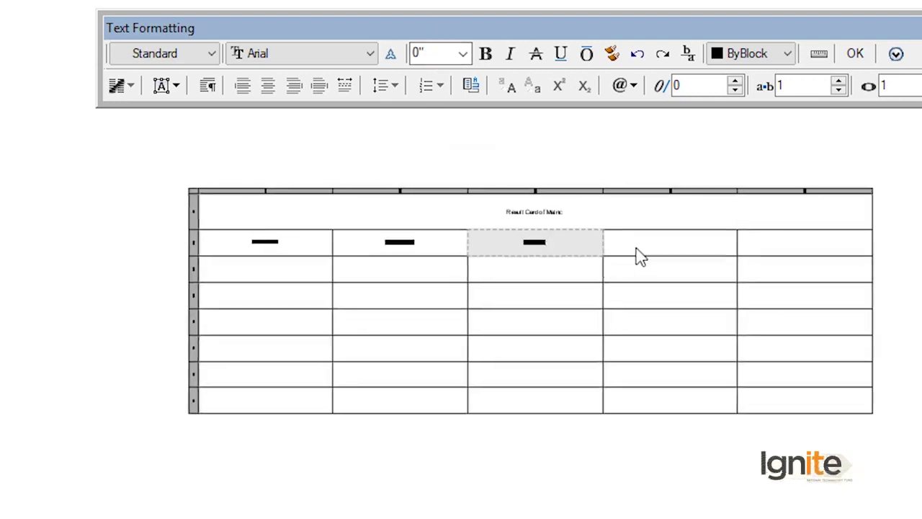
{"action": "key", "text": "Escape"}
Enter '%age' in the fourth header cell, then select the empty fifth one.
{"action": "scroll", "coordinate": [778, 235], "scroll_direction": "up", "scroll_amount": 2}
{"action": "scroll", "coordinate": [778, 237], "scroll_direction": "down", "scroll_amount": 2}
{"action": "scroll", "coordinate": [778, 237], "scroll_direction": "up", "scroll_amount": 2}
{"action": "scroll", "coordinate": [778, 238], "scroll_direction": "down", "scroll_amount": 2}
{"action": "scroll", "coordinate": [637, 422], "scroll_direction": "up", "scroll_amount": 4}
{"action": "scroll", "coordinate": [651, 250], "scroll_direction": "down", "scroll_amount": 2}
{"action": "middle_click_drag", "start_coordinate": [665, 195], "coordinate": [531, 280]}
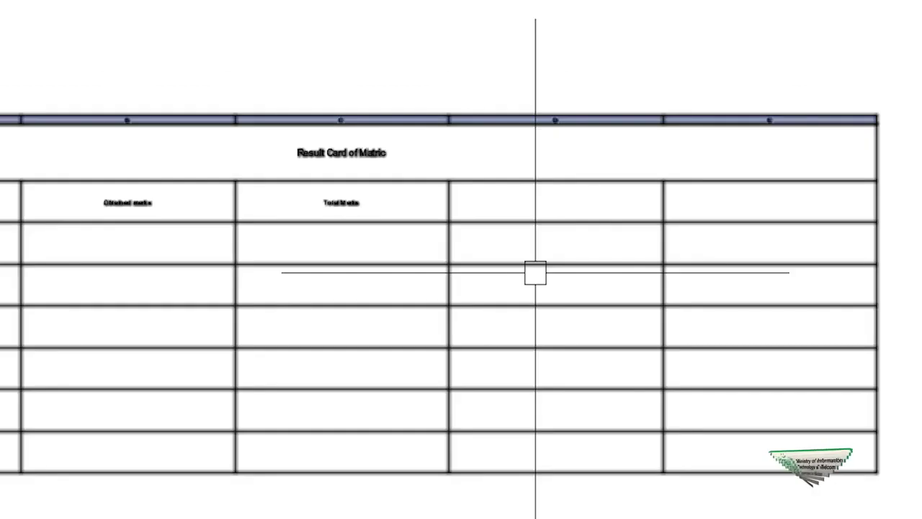
{"action": "middle_click_drag", "start_coordinate": [516, 221], "coordinate": [516, 329]}
{"action": "double_click", "coordinate": [530, 309]}
{"action": "type", "text": "%age"}
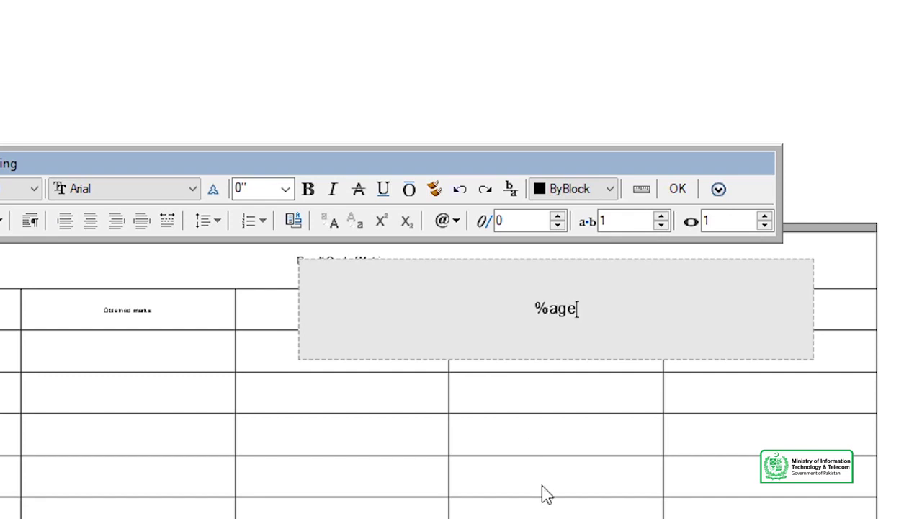
{"action": "left_click", "coordinate": [545, 494]}
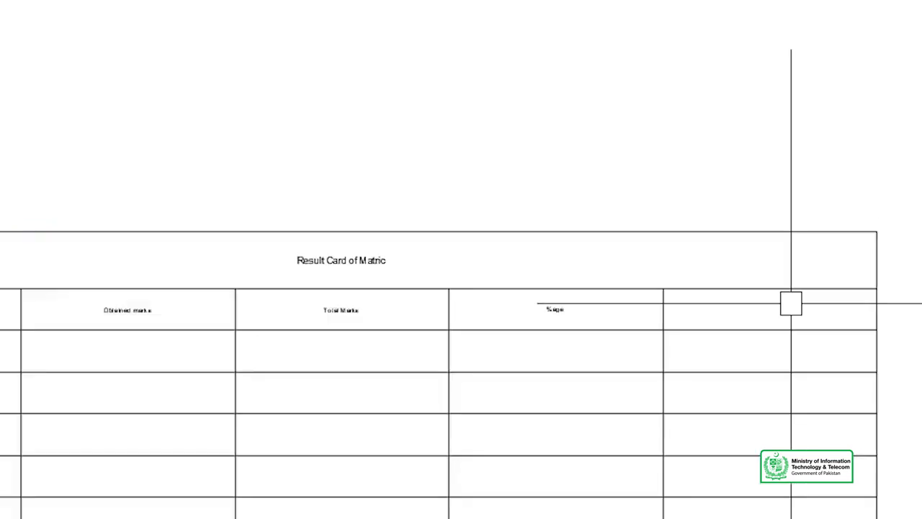
{"action": "left_click", "coordinate": [790, 302]}
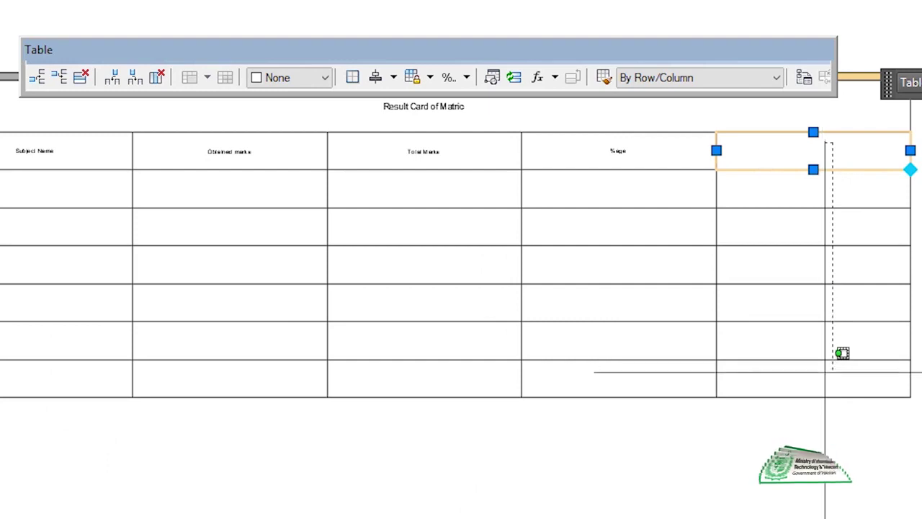
Select the empty fifth column and delete it, leaving four headed columns.
{"action": "left_click_drag", "start_coordinate": [823, 186], "coordinate": [829, 417]}
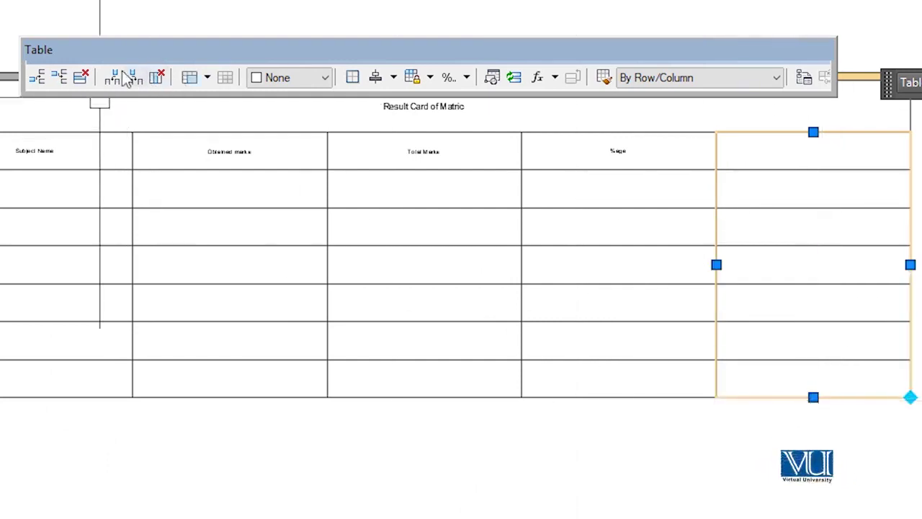
{"action": "left_click", "coordinate": [160, 77]}
{"action": "key", "text": "Escape"}
Select the whole table, then pan to bring its data rows into view and pick the first Subject Name cell.
{"action": "left_click", "coordinate": [891, 237]}
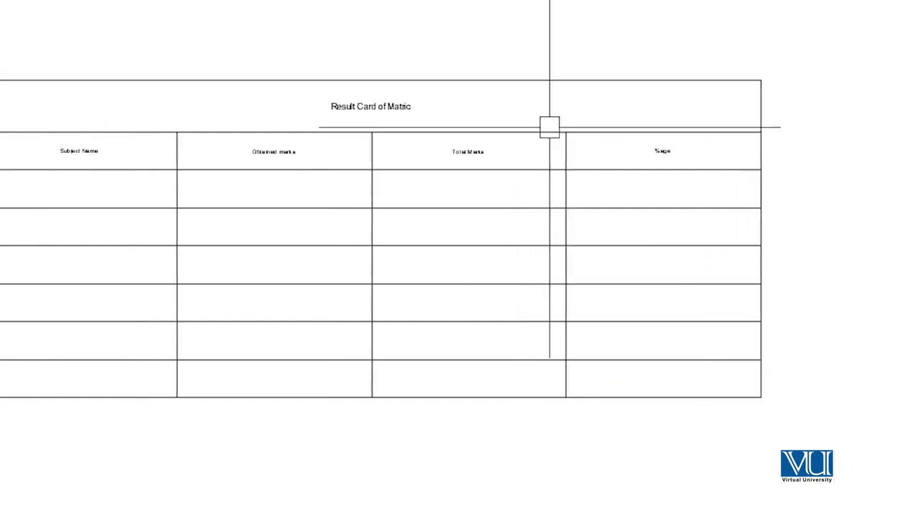
{"action": "left_click", "coordinate": [550, 124]}
{"action": "scroll", "coordinate": [337, 247], "scroll_direction": "up", "scroll_amount": 4}
{"action": "scroll", "coordinate": [337, 247], "scroll_direction": "down", "scroll_amount": 2}
{"action": "scroll", "coordinate": [337, 247], "scroll_direction": "down", "scroll_amount": 1}
{"action": "scroll", "coordinate": [338, 250], "scroll_direction": "down", "scroll_amount": 1}
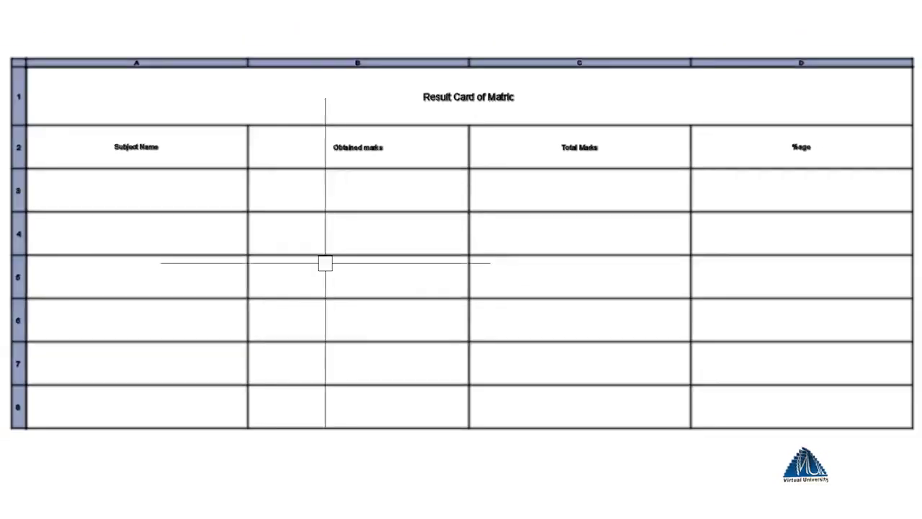
{"action": "key", "text": "Escape"}
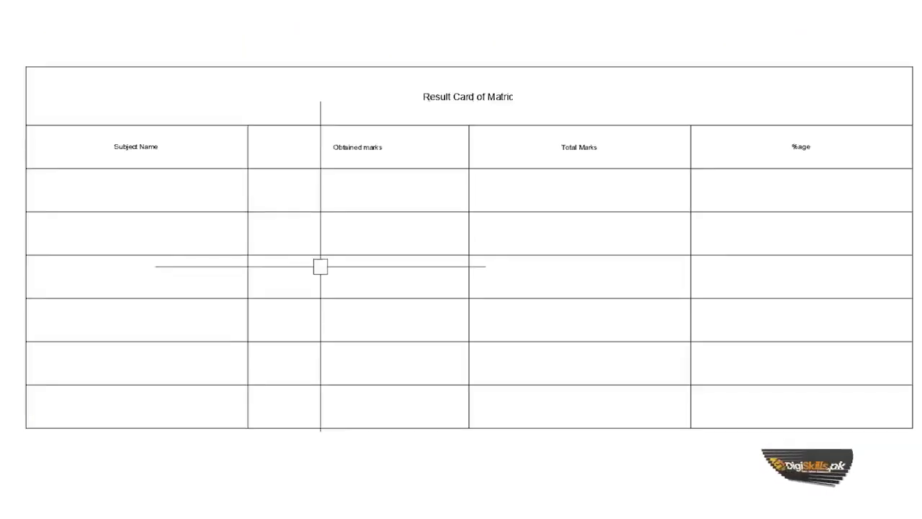
{"action": "middle_click_drag", "start_coordinate": [321, 266], "coordinate": [387, 233]}
{"action": "middle_click_drag", "start_coordinate": [303, 247], "coordinate": [298, 137]}
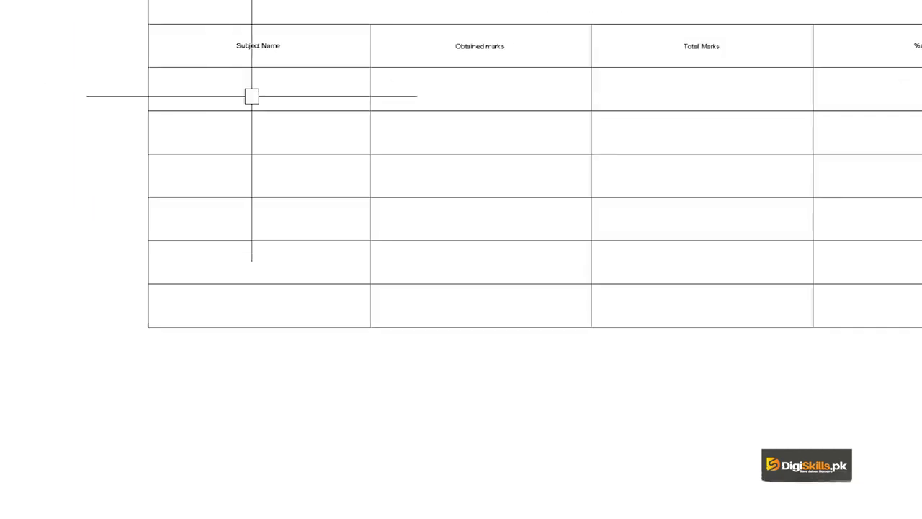
{"action": "left_click", "coordinate": [251, 95]}
Enter Urdu and Islamiat in the row 4 and row 5 Subject Name cells below English.
{"action": "double_click", "coordinate": [188, 215]}
{"action": "type", "text": "English"}
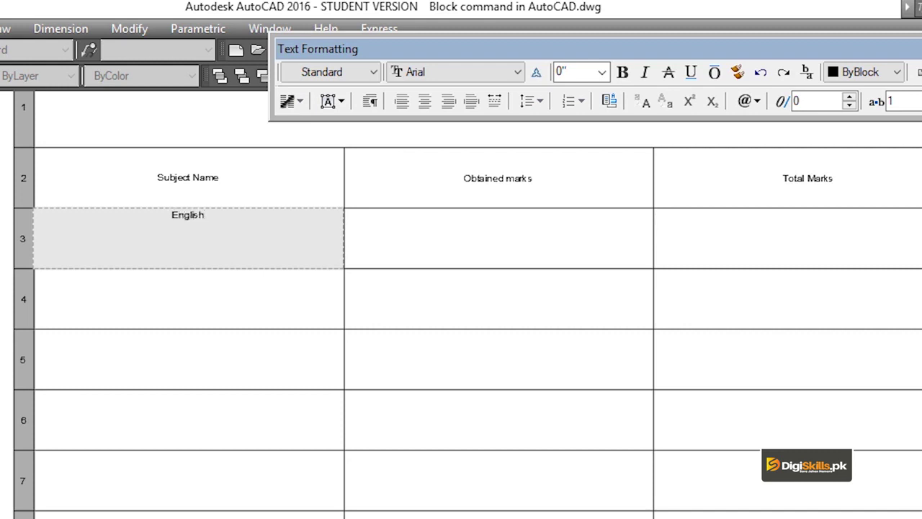
{"action": "left_click", "coordinate": [154, 288]}
{"action": "left_click", "coordinate": [166, 288]}
{"action": "double_click", "coordinate": [188, 275]}
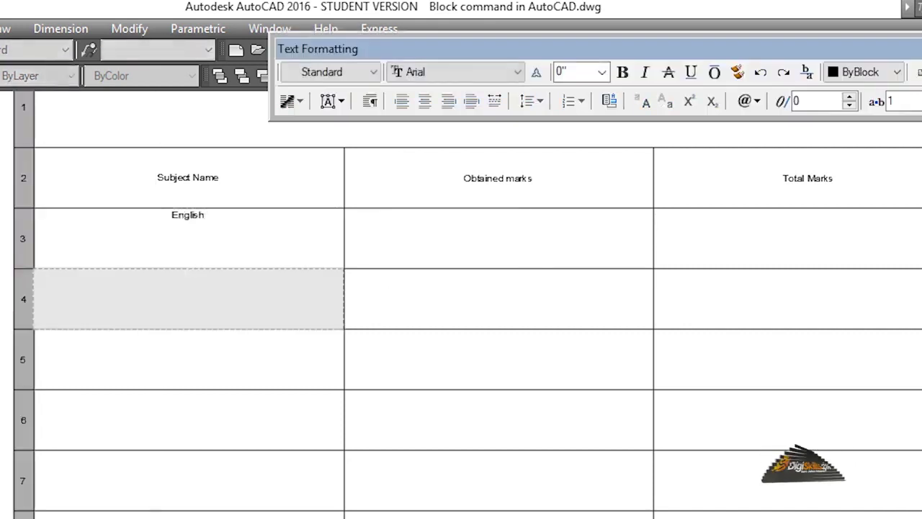
{"action": "type", "text": "Urdu"}
{"action": "left_click", "coordinate": [177, 350]}
{"action": "double_click", "coordinate": [176, 351]}
{"action": "type", "text": "Isla"}
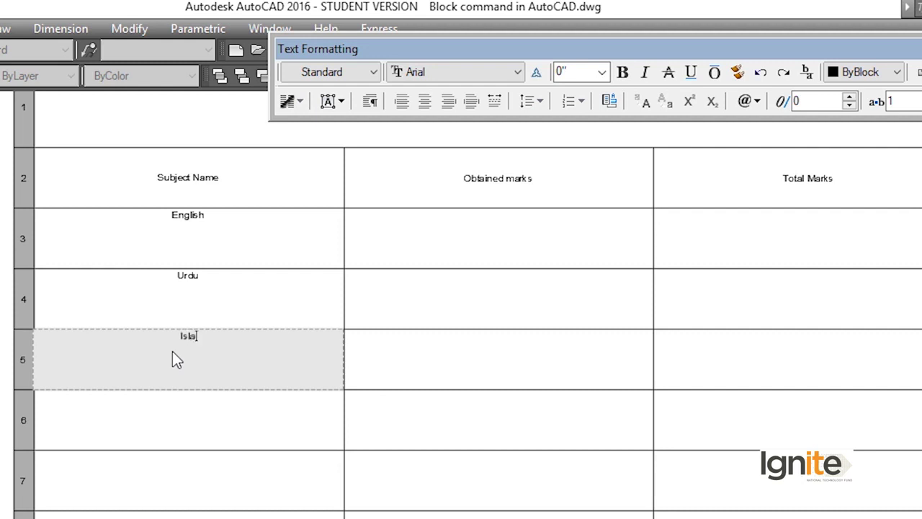
{"action": "type", "text": "miat"}
{"action": "left_click", "coordinate": [189, 433]}
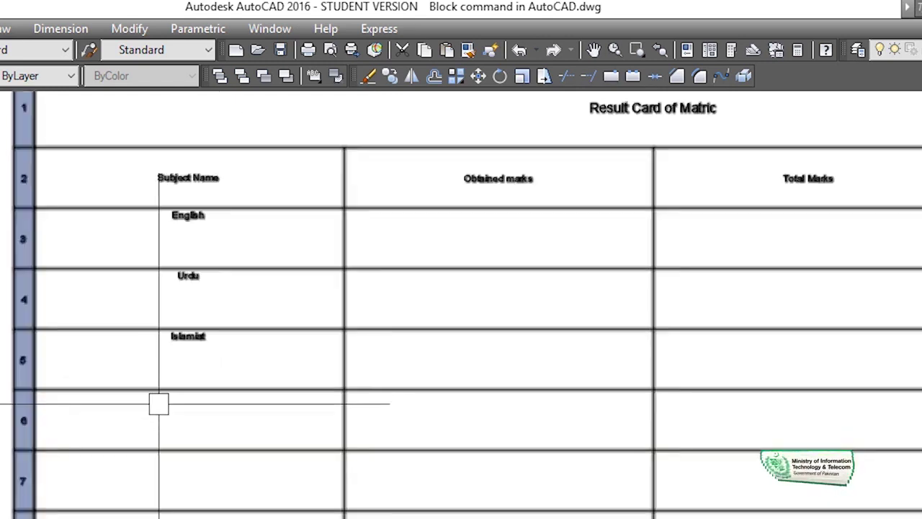
Delete the unused last row of the table.
{"action": "left_click", "coordinate": [130, 415]}
{"action": "right_click", "coordinate": [131, 417]}
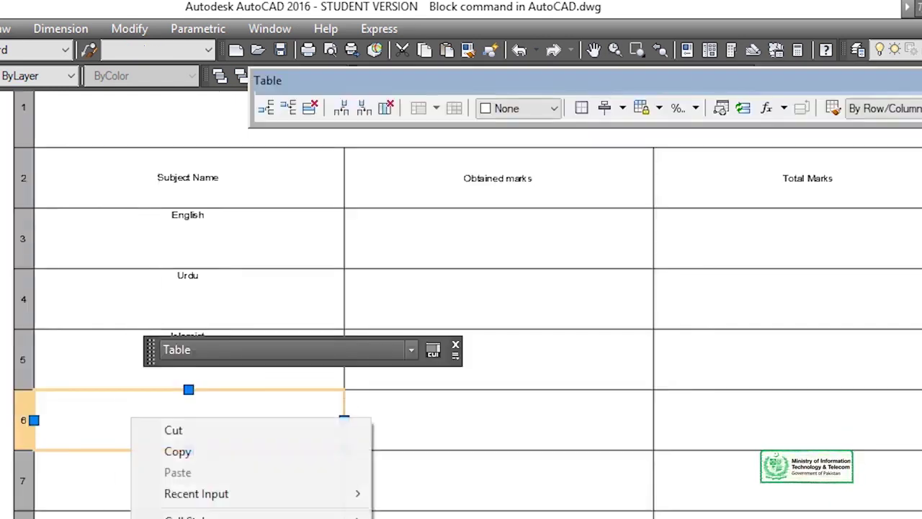
{"action": "left_click", "coordinate": [322, 115]}
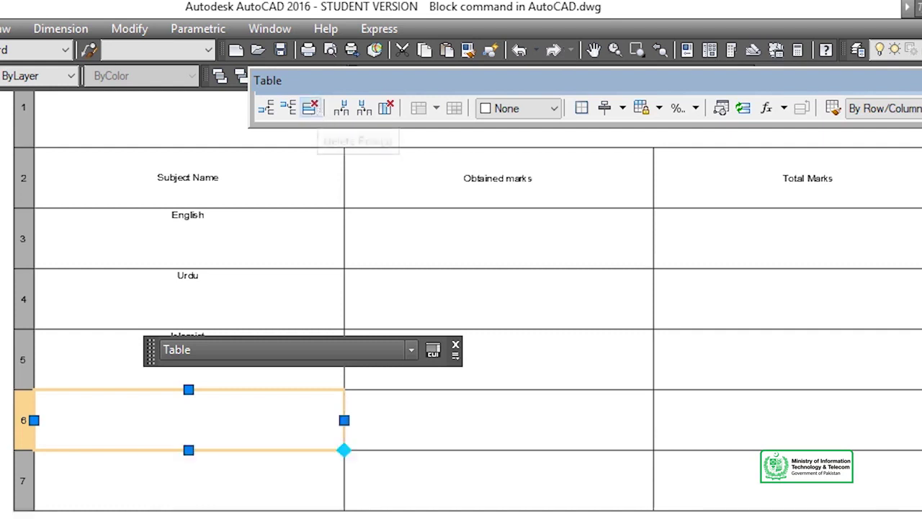
{"action": "left_click", "coordinate": [319, 115]}
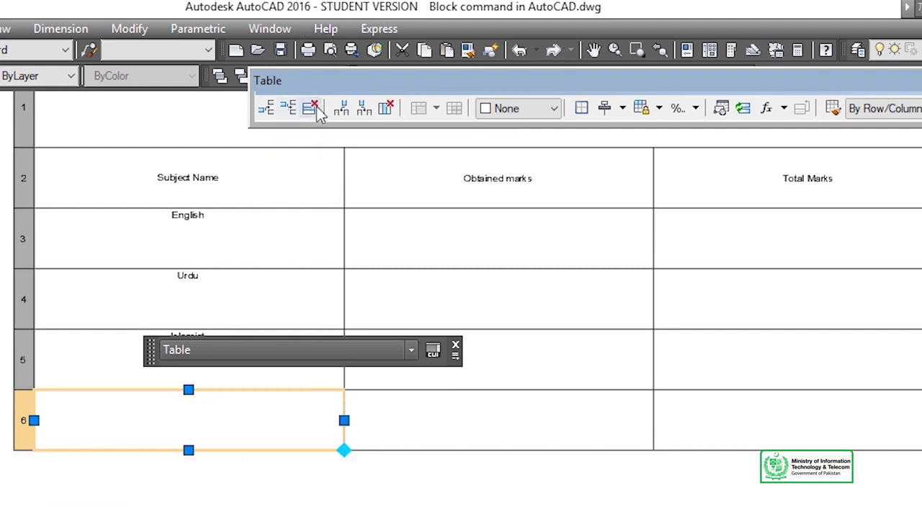
Enter Total in the final Subject Name cell below Islamiat.
{"action": "double_click", "coordinate": [127, 432]}
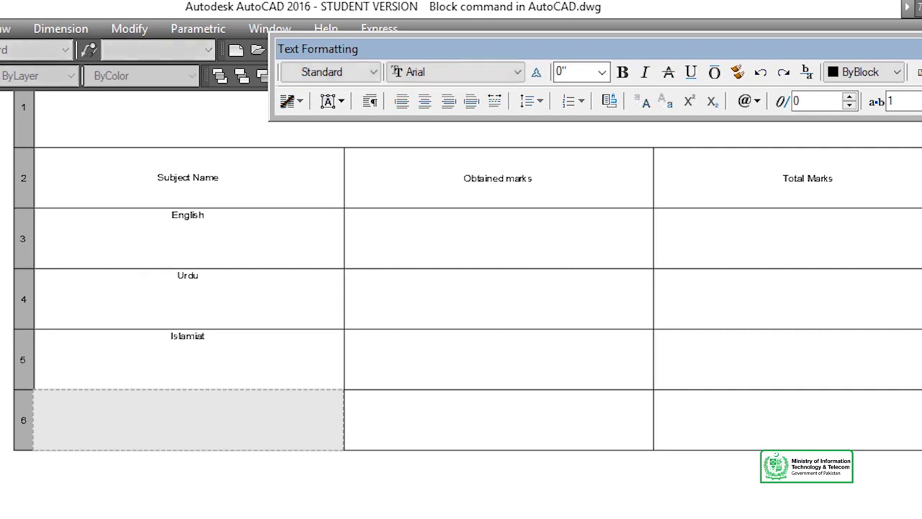
{"action": "type", "text": "Total"}
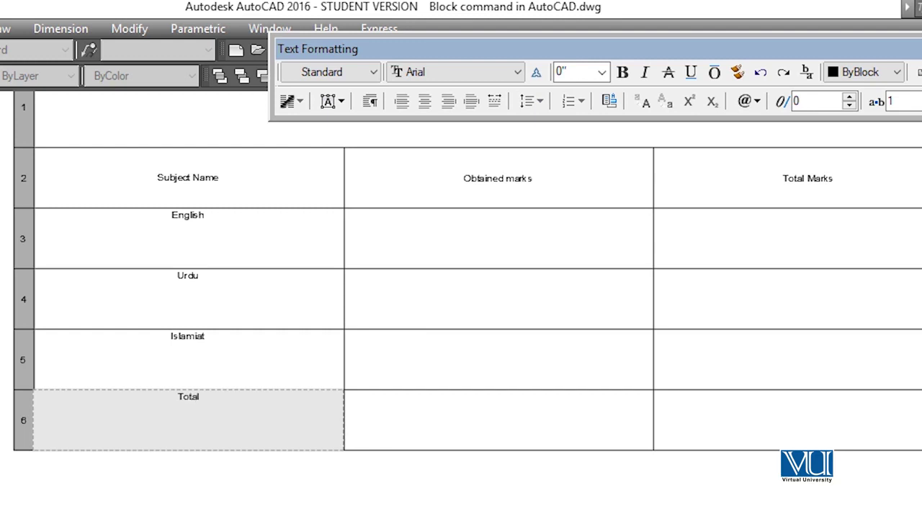
{"action": "left_click", "coordinate": [375, 510]}
{"action": "middle_click_drag", "start_coordinate": [453, 252], "coordinate": [299, 449]}
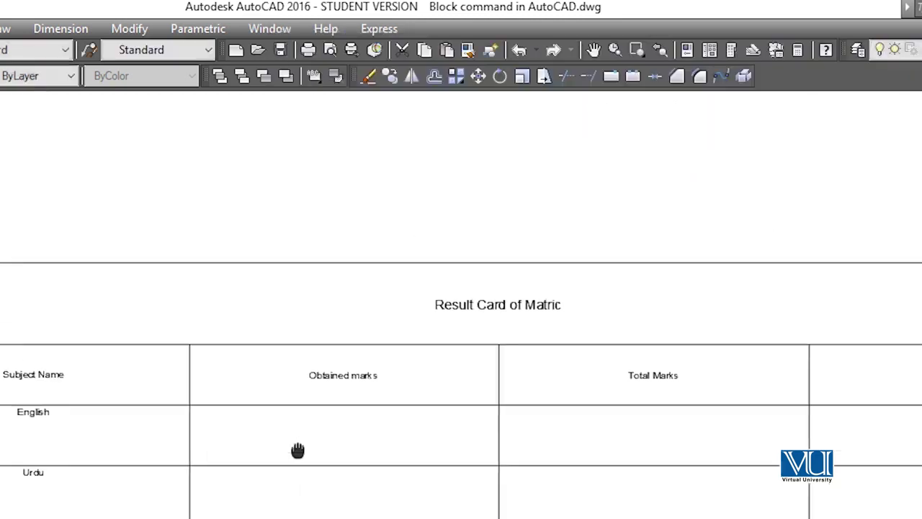
{"action": "scroll", "coordinate": [421, 333], "scroll_direction": "down", "scroll_amount": 1}
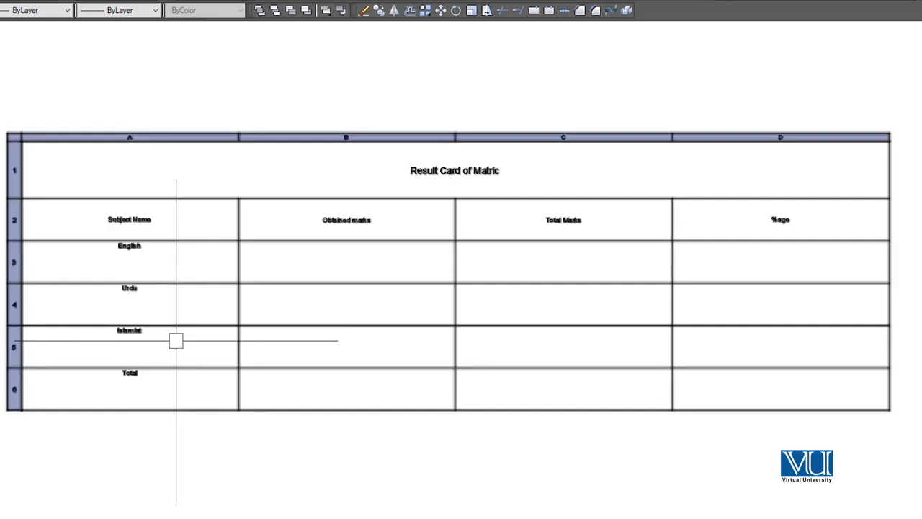
{"action": "key", "text": "Escape"}
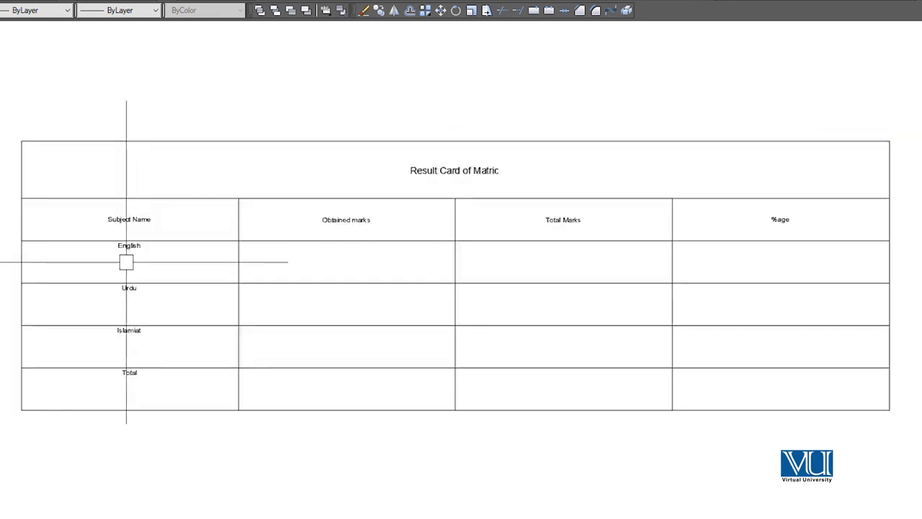
{"action": "middle_click_drag", "start_coordinate": [125, 261], "coordinate": [295, 193]}
{"action": "scroll", "coordinate": [295, 193], "scroll_direction": "up", "scroll_amount": 2}
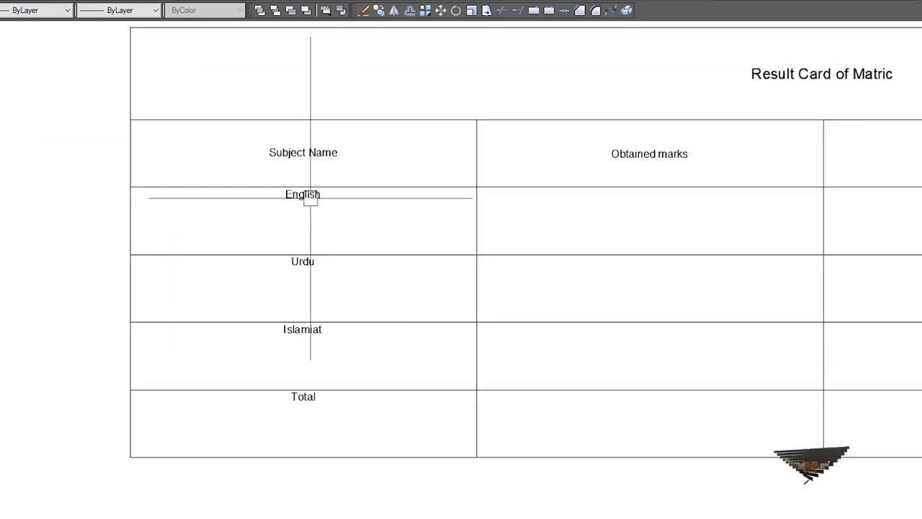
{"action": "left_click", "coordinate": [304, 181]}
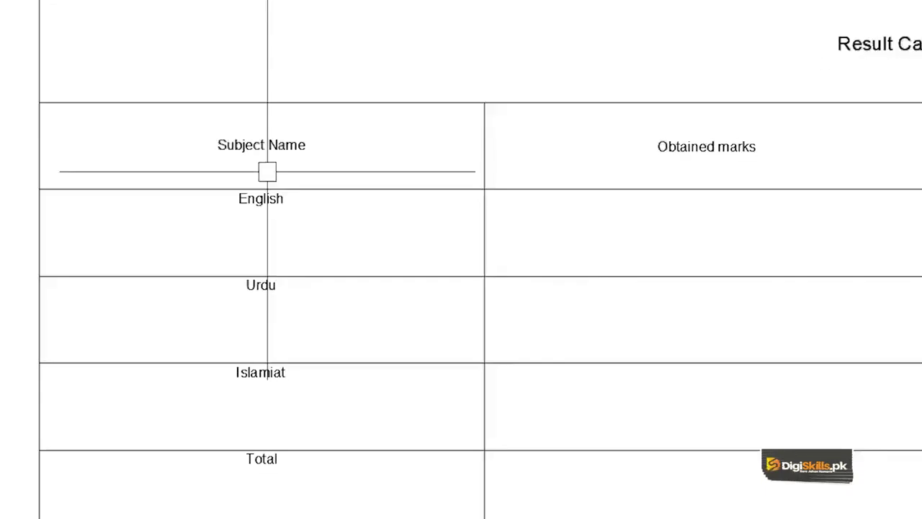
{"action": "key", "text": "Escape"}
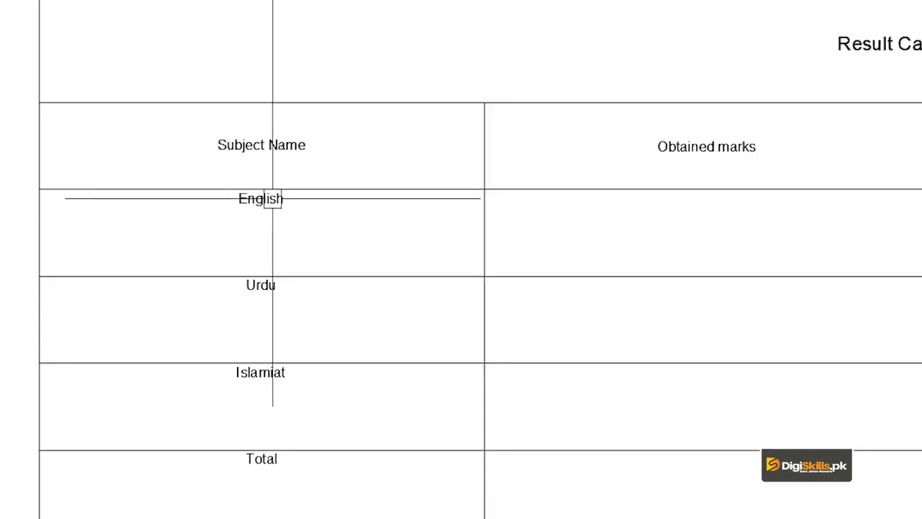
{"action": "left_click", "coordinate": [272, 198]}
Open the English cell for text editing and move the Text Formatting toolbar to the upper left.
{"action": "double_click", "coordinate": [273, 198]}
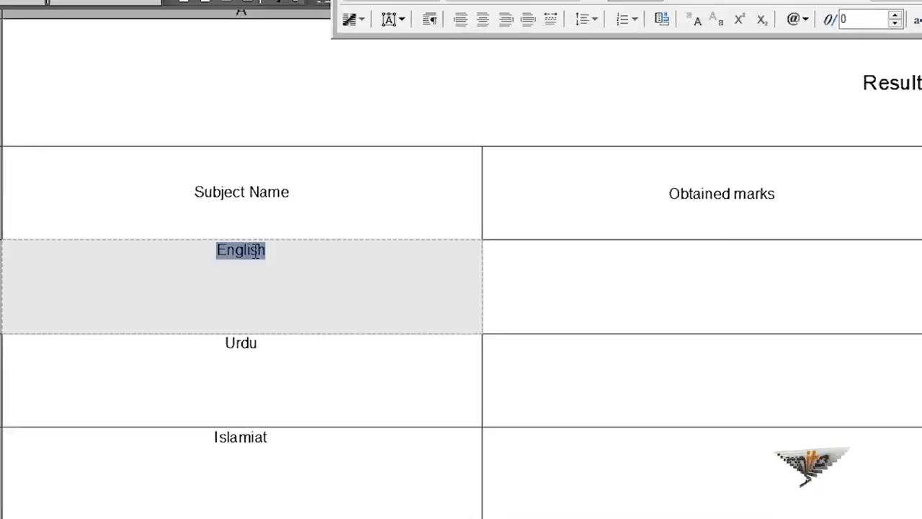
{"action": "left_click", "coordinate": [248, 342]}
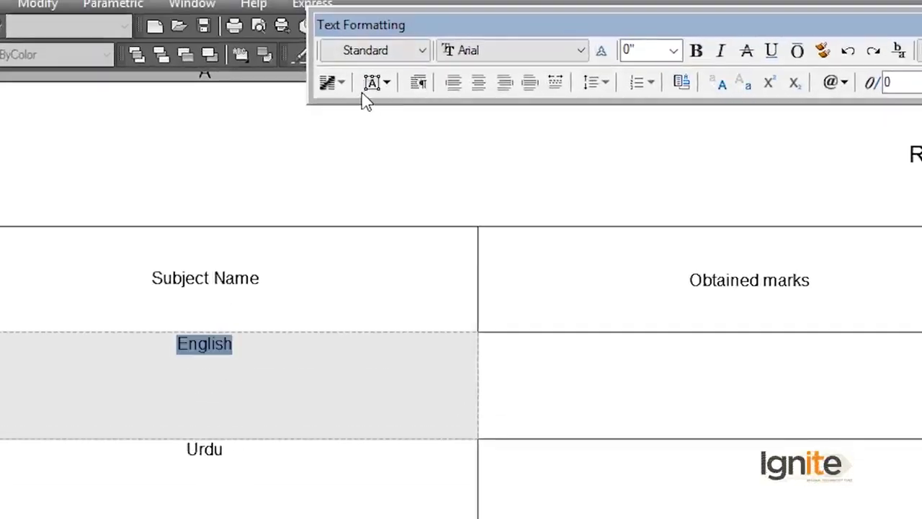
{"action": "left_click", "coordinate": [230, 465]}
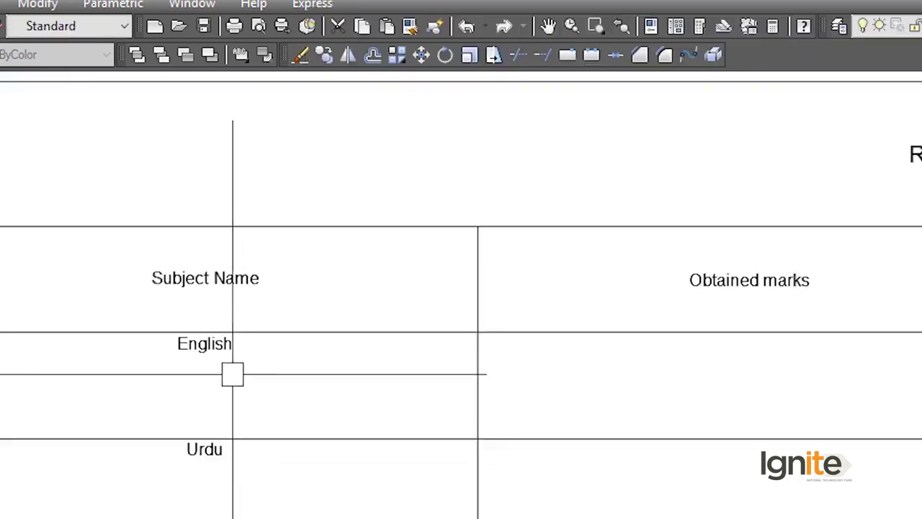
{"action": "left_click", "coordinate": [233, 374]}
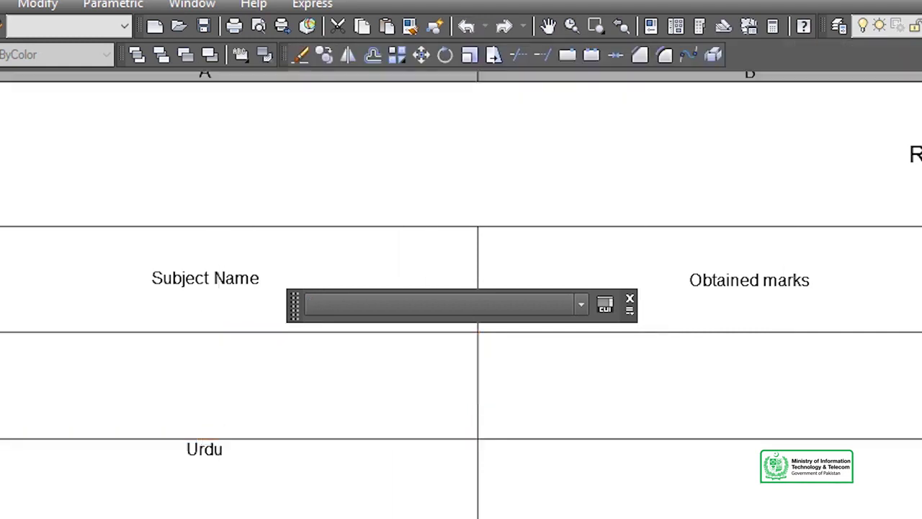
{"action": "type", "text": "English"}
{"action": "left_click_drag", "start_coordinate": [517, 51], "coordinate": [223, 22]}
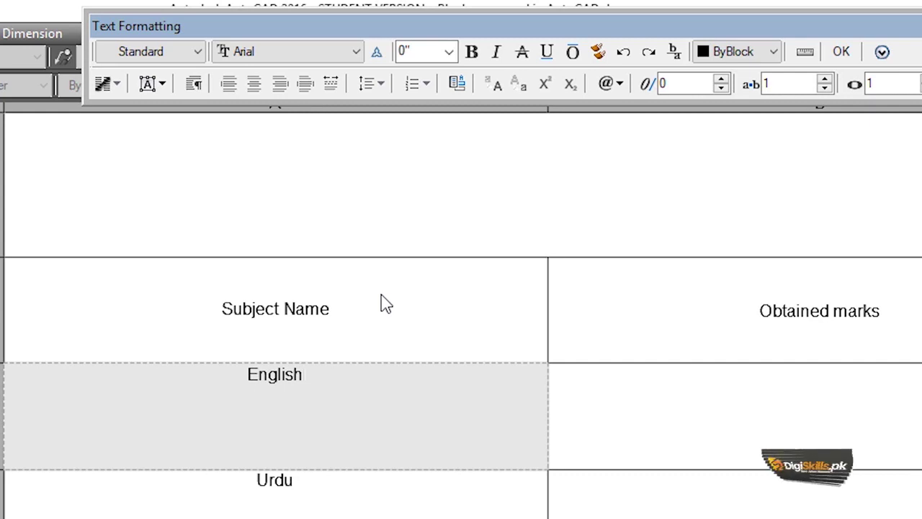
Justify English as Middle Center after trying Top Center, Top Left, Middle Right and Middle Left.
{"action": "double_click", "coordinate": [301, 371]}
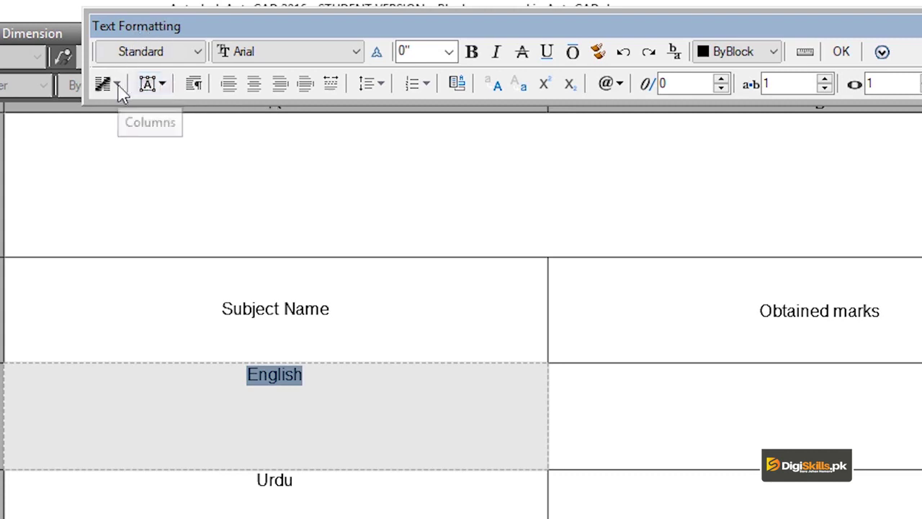
{"action": "left_click", "coordinate": [162, 84]}
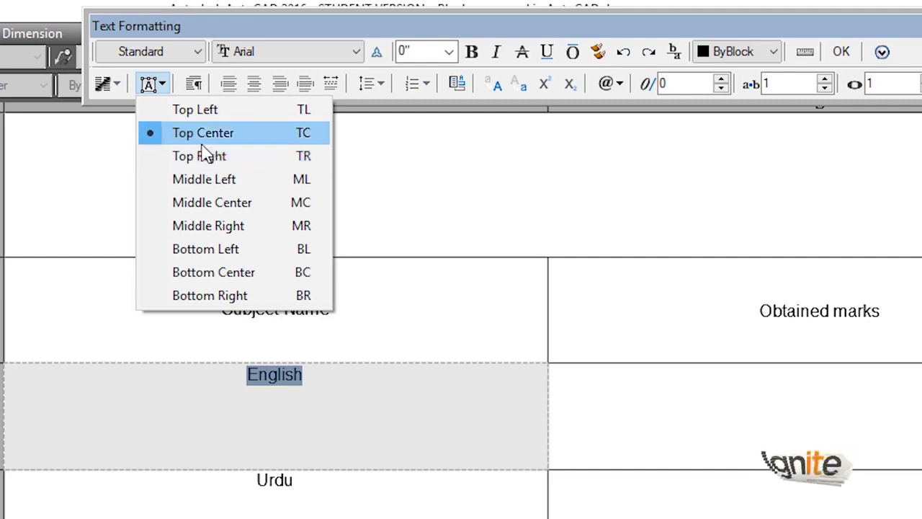
{"action": "left_click", "coordinate": [214, 203]}
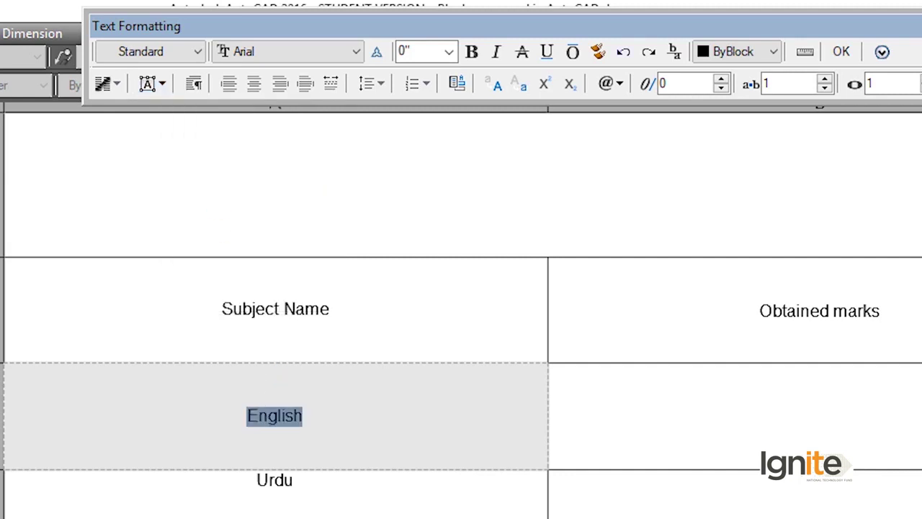
{"action": "left_click", "coordinate": [169, 81]}
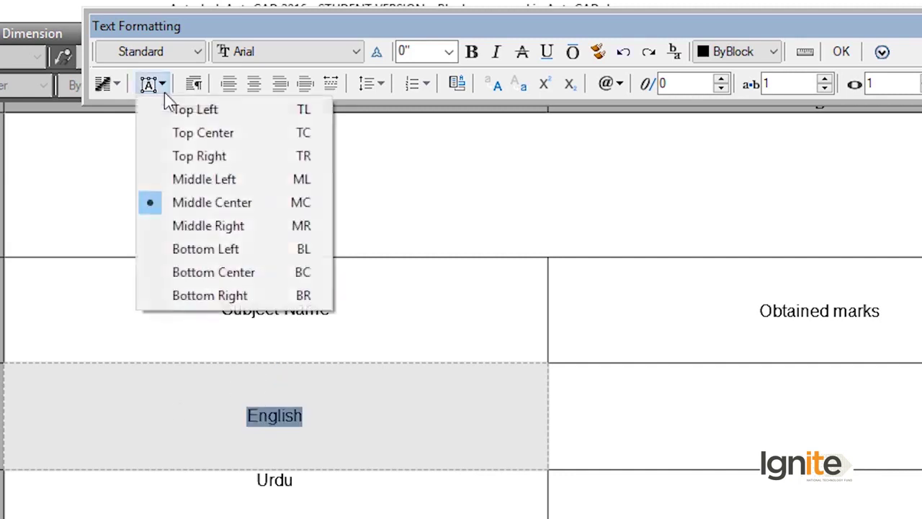
{"action": "left_click", "coordinate": [175, 130]}
{"action": "left_click", "coordinate": [163, 83]}
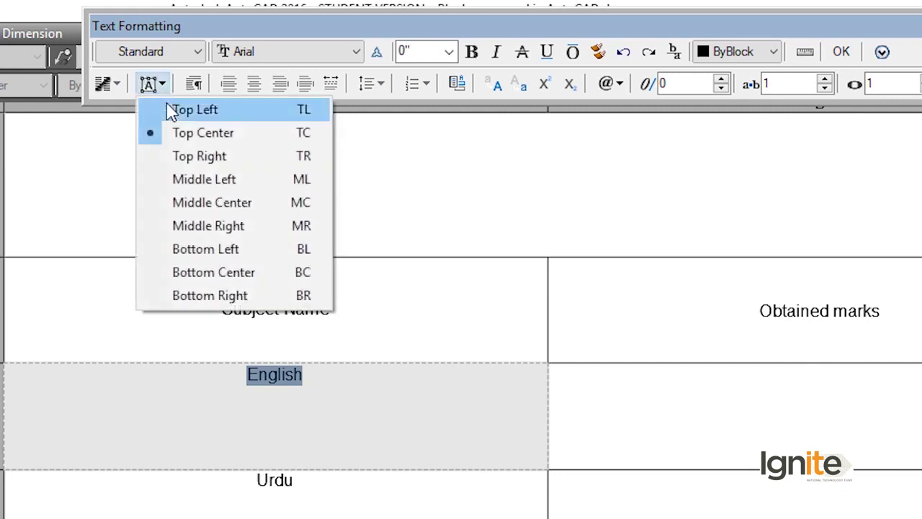
{"action": "left_click", "coordinate": [173, 114]}
{"action": "left_click", "coordinate": [162, 84]}
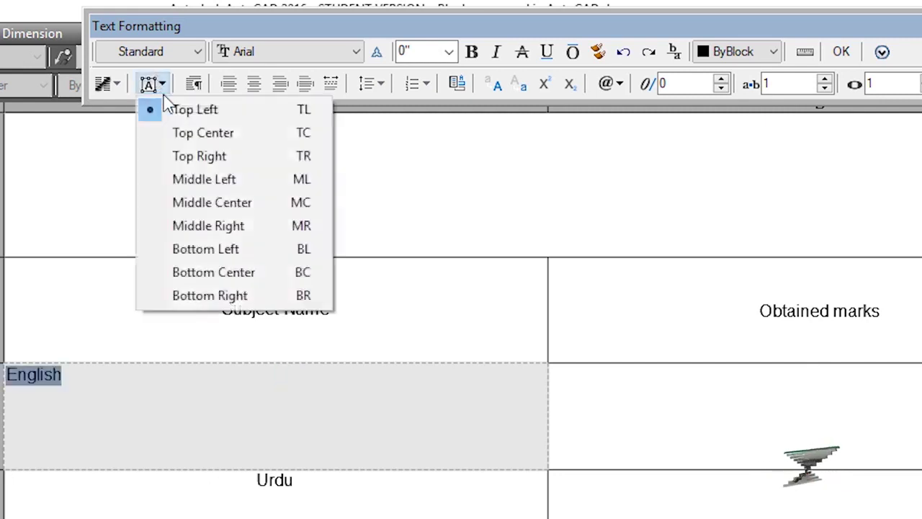
{"action": "left_click", "coordinate": [202, 226]}
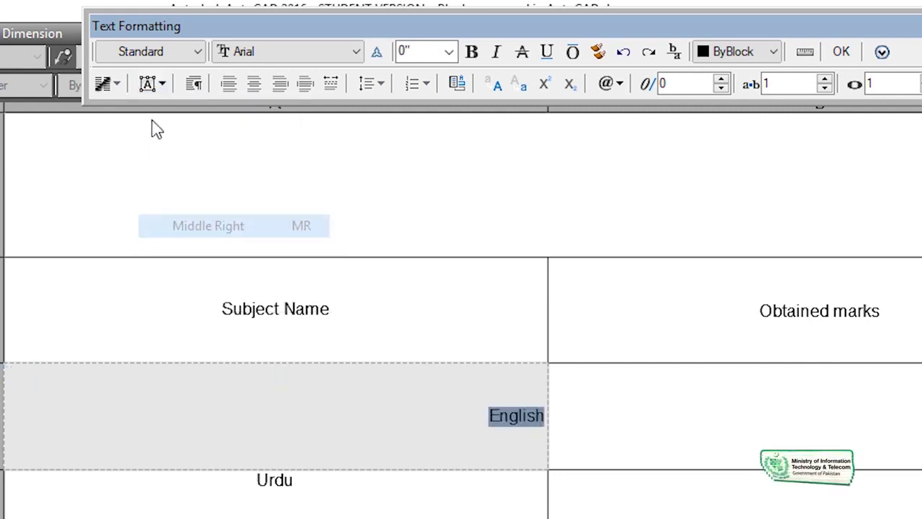
{"action": "left_click", "coordinate": [167, 85]}
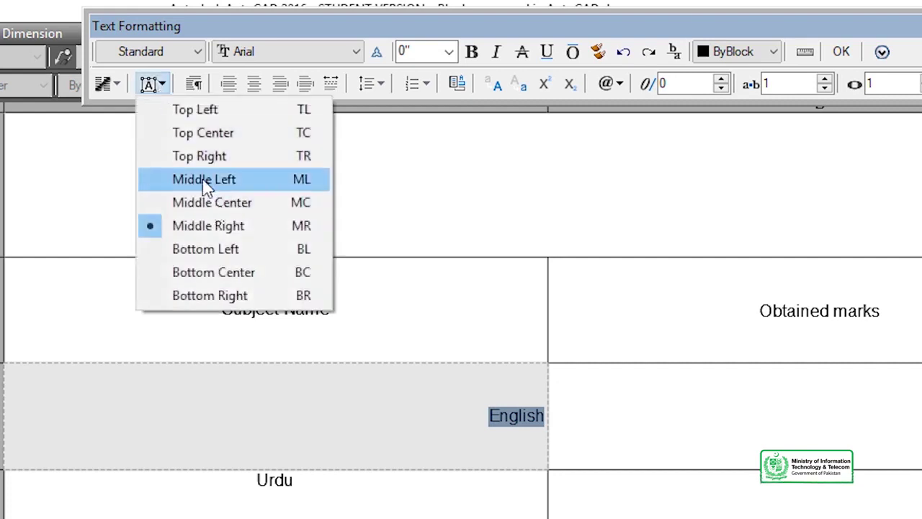
{"action": "left_click", "coordinate": [213, 182]}
{"action": "left_click", "coordinate": [160, 86]}
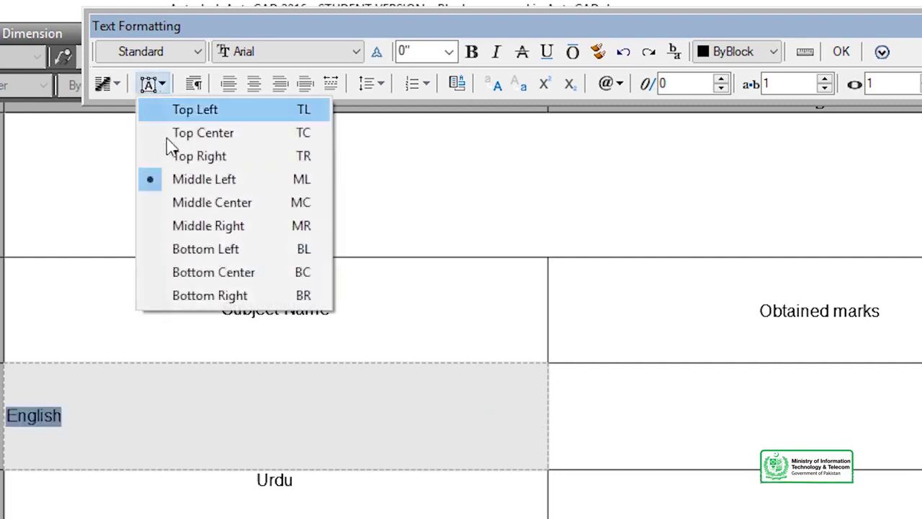
{"action": "left_click", "coordinate": [202, 204]}
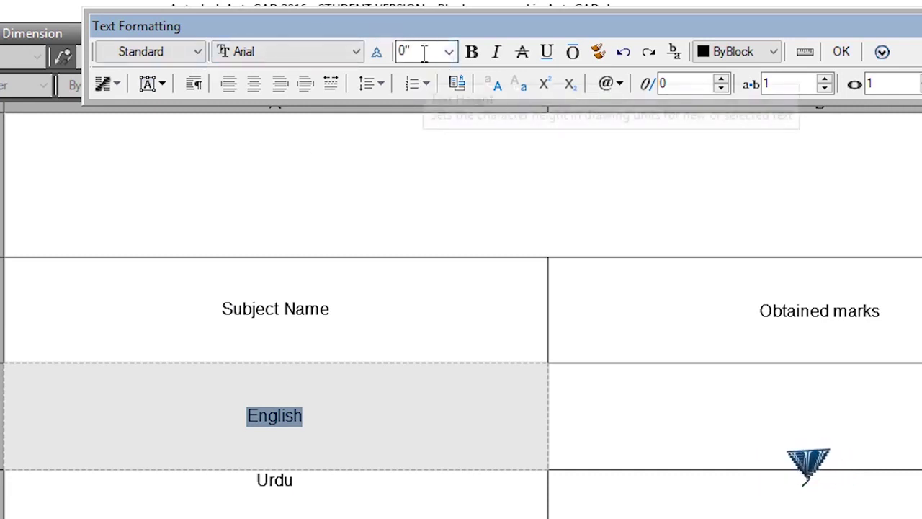
Set the English text height to 1" and exit the text editor.
{"action": "left_click", "coordinate": [449, 52]}
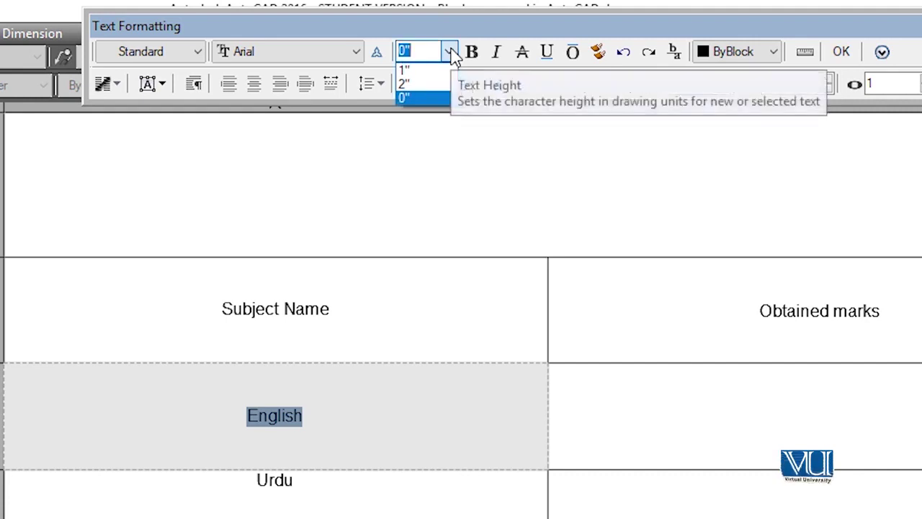
{"action": "left_click", "coordinate": [450, 54]}
{"action": "left_click", "coordinate": [448, 52]}
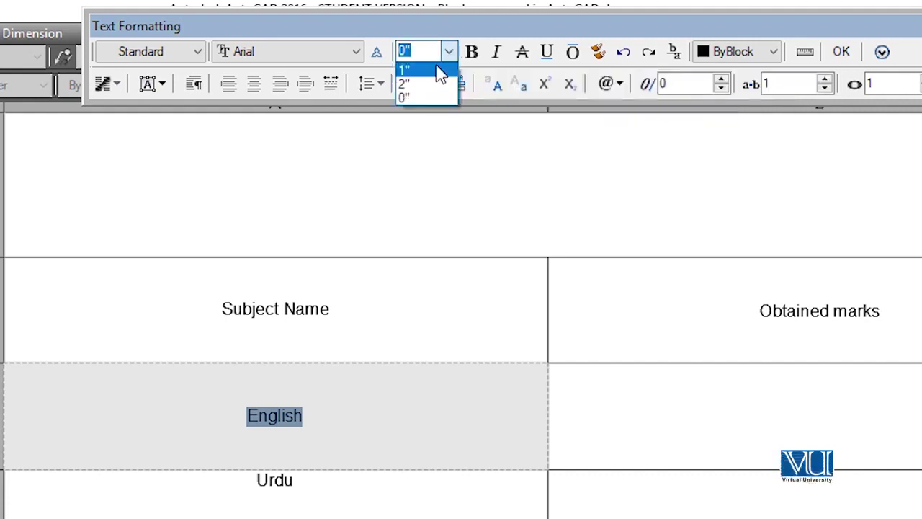
{"action": "left_click", "coordinate": [438, 69]}
{"action": "left_click", "coordinate": [26, 358]}
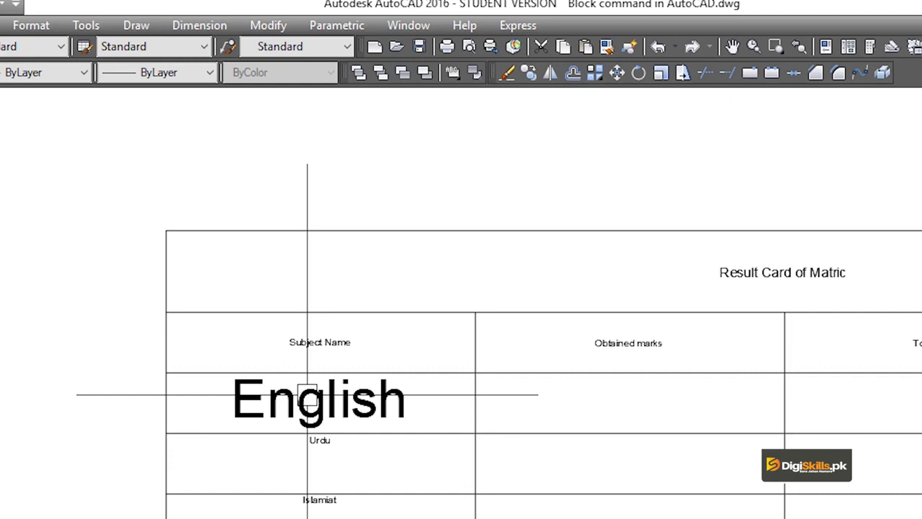
Reopen the English cell and try a 2" text height with the Arial Black font.
{"action": "double_click", "coordinate": [307, 395]}
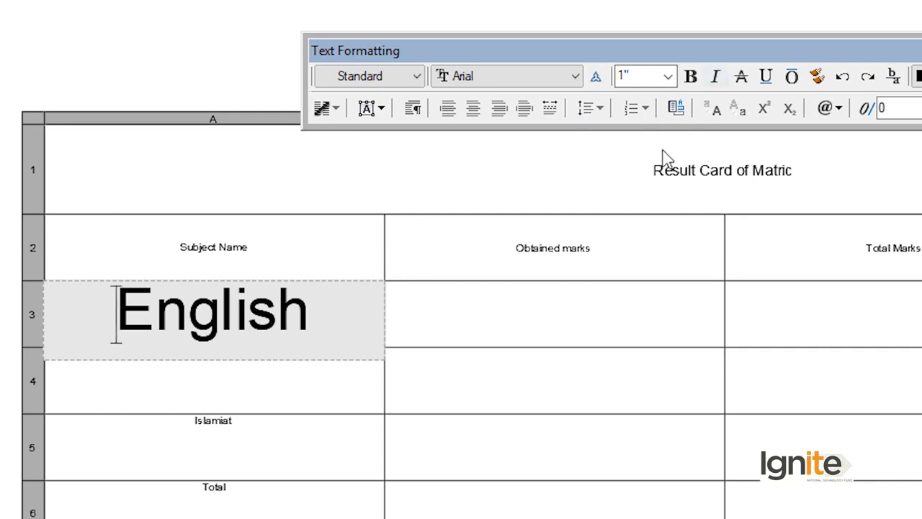
{"action": "left_click", "coordinate": [669, 77]}
{"action": "left_click", "coordinate": [643, 110]}
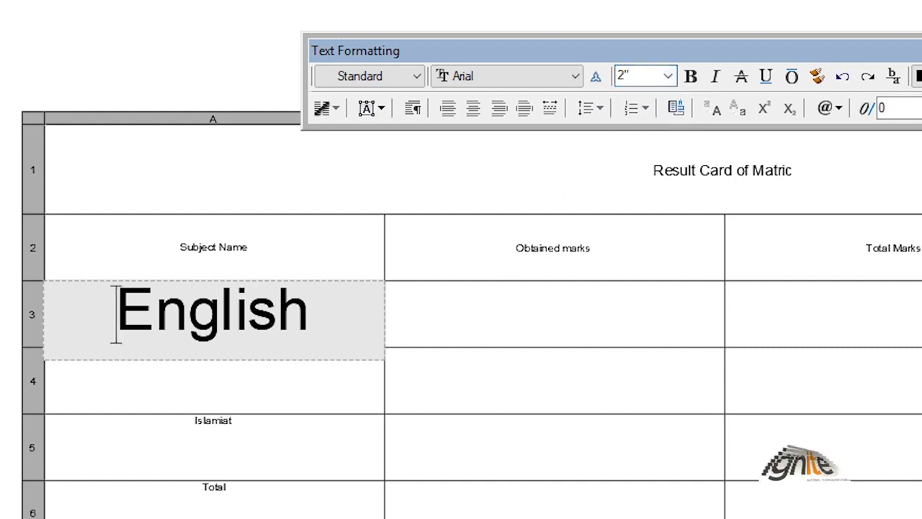
{"action": "left_click", "coordinate": [570, 77]}
{"action": "left_click", "coordinate": [533, 124]}
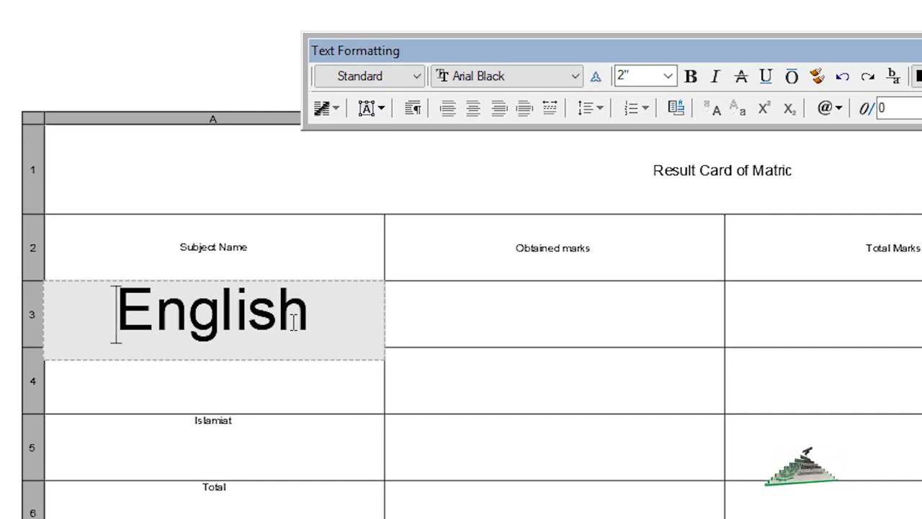
Select English, reduce its text height to .5", and exit the editor.
{"action": "left_click_drag", "start_coordinate": [325, 315], "coordinate": [125, 339]}
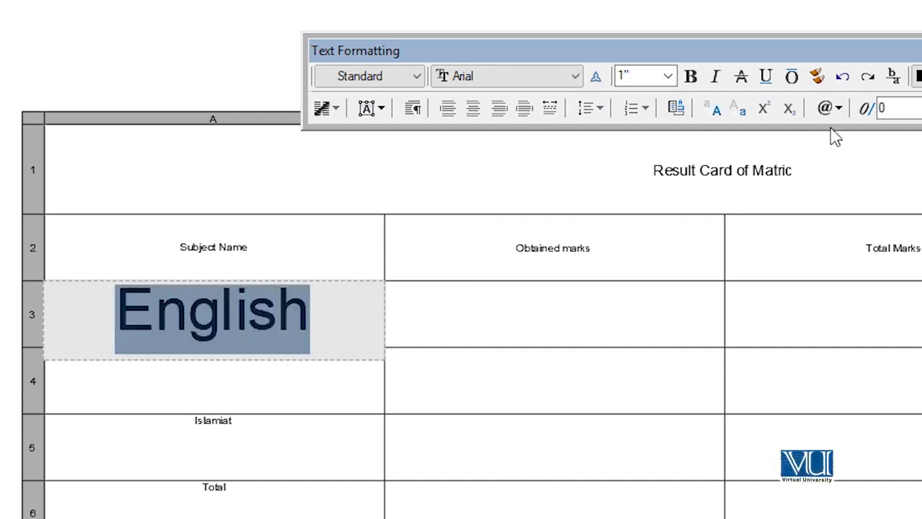
{"action": "left_click", "coordinate": [670, 77]}
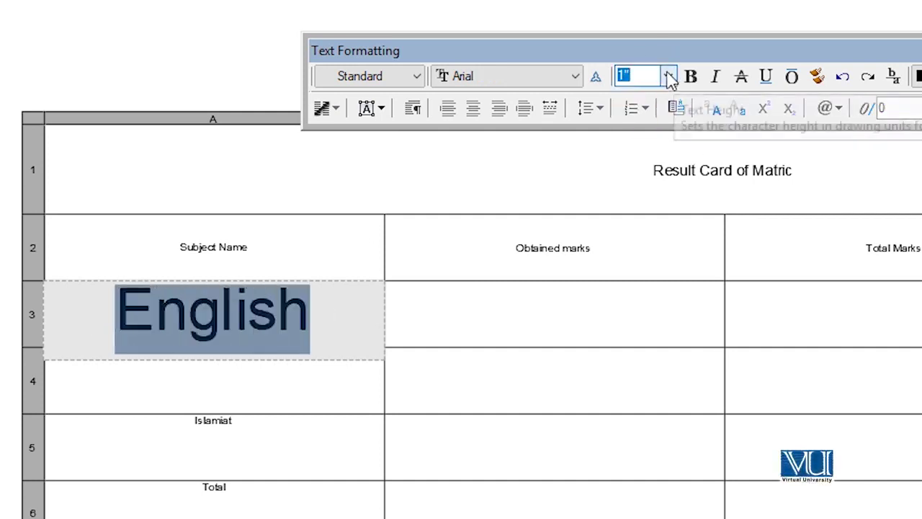
{"action": "key", "text": "BackSpace"}
{"action": "type", "text": ".5"}
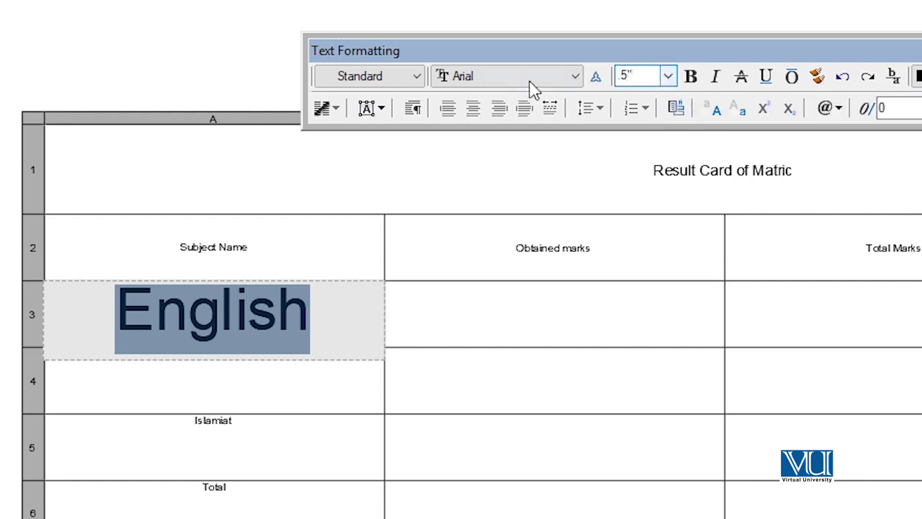
{"action": "left_click", "coordinate": [499, 85]}
{"action": "left_click", "coordinate": [497, 81]}
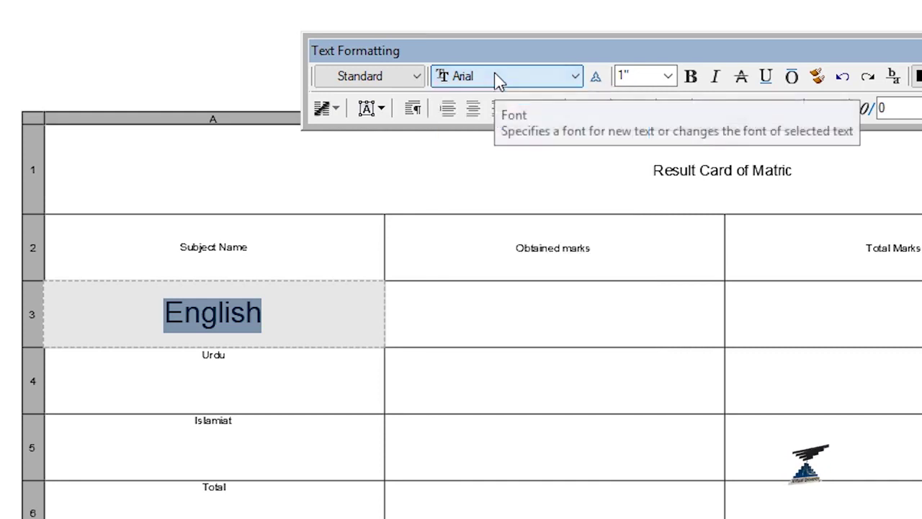
{"action": "key", "text": "Escape"}
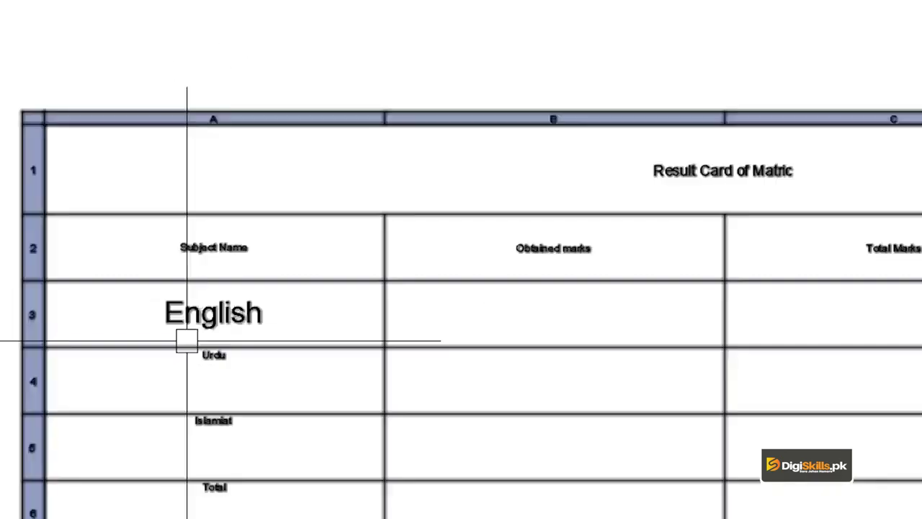
{"action": "left_click", "coordinate": [165, 295]}
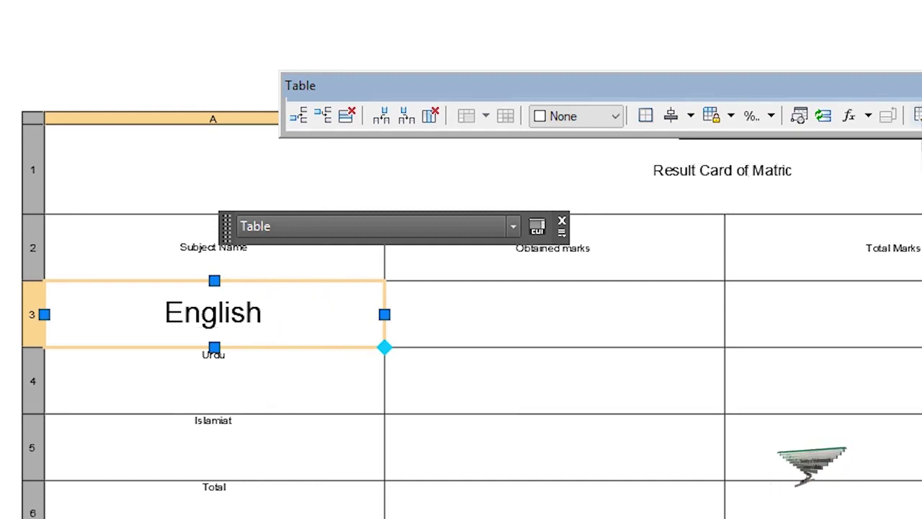
{"action": "left_click", "coordinate": [916, 115]}
{"action": "left_click", "coordinate": [239, 408]}
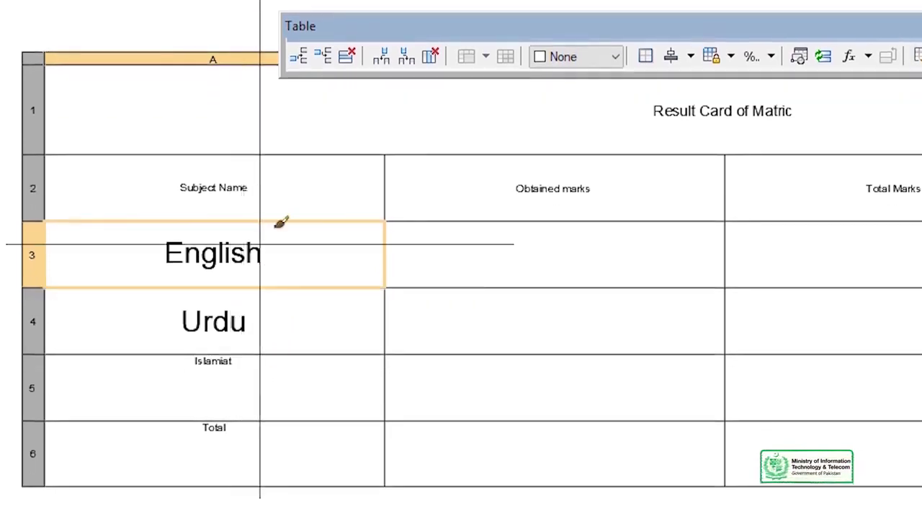
{"action": "key", "text": "Escape"}
{"action": "key", "text": "ctrl+z"}
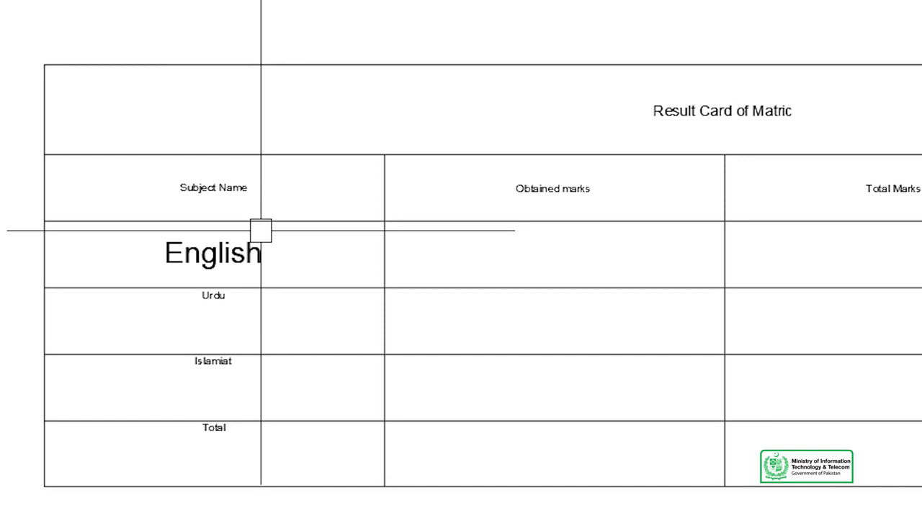
{"action": "mouse_move", "coordinate": [263, 229]}
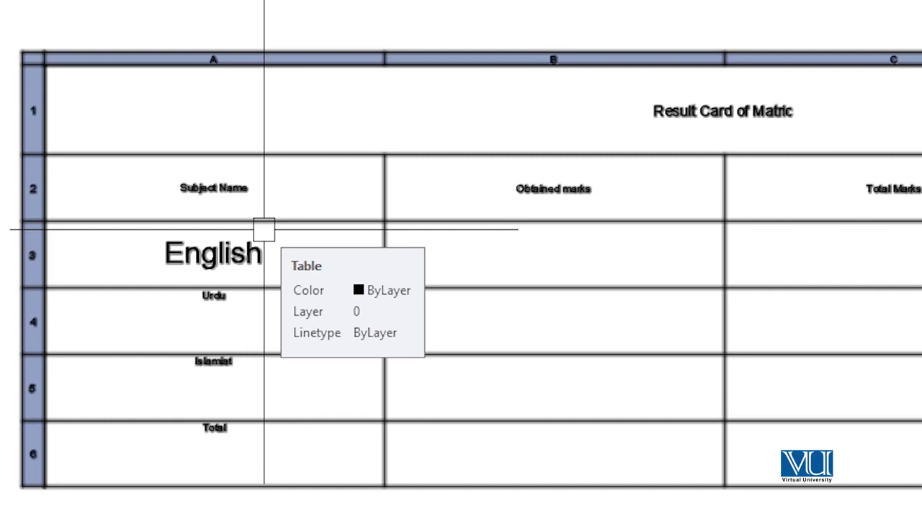
Match Cell from English onto Urdu, Islamiat, Total and the Obtained marks, Total Marks, %age headers.
{"action": "left_click", "coordinate": [238, 253]}
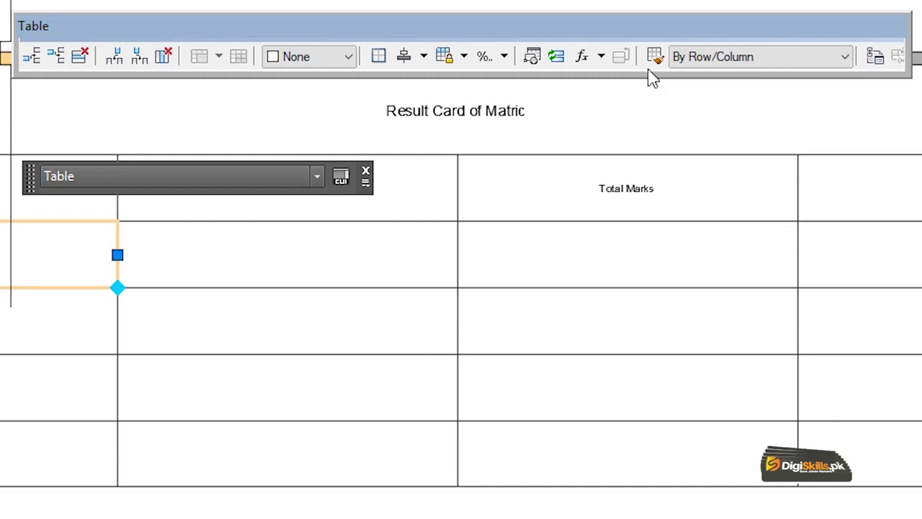
{"action": "left_click", "coordinate": [656, 59]}
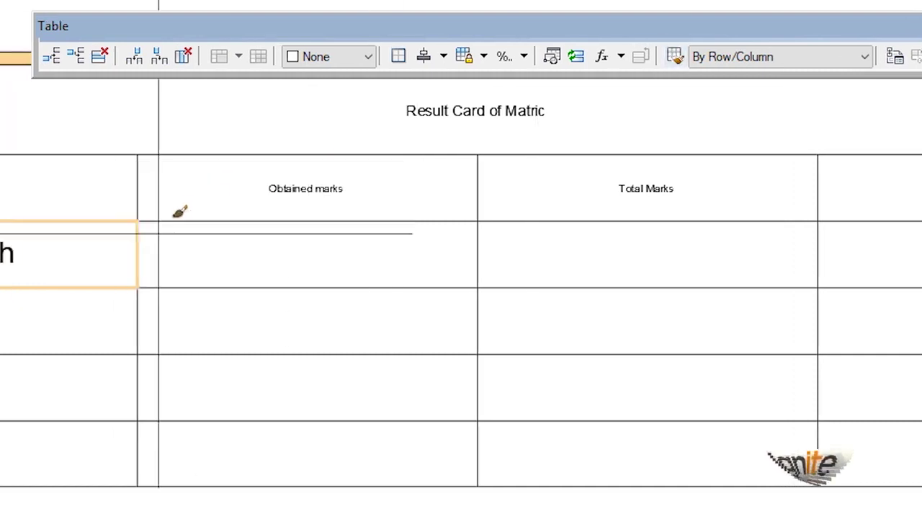
{"action": "left_click", "coordinate": [196, 328]}
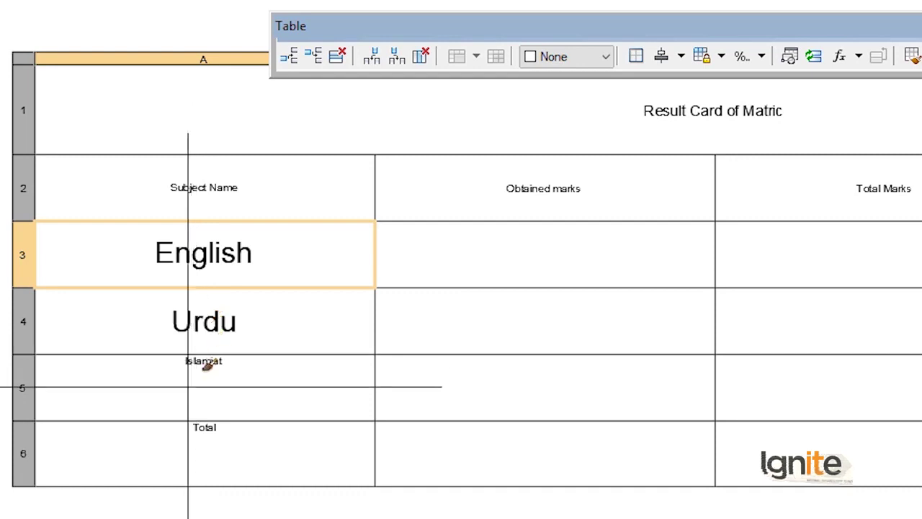
{"action": "left_click", "coordinate": [188, 387]}
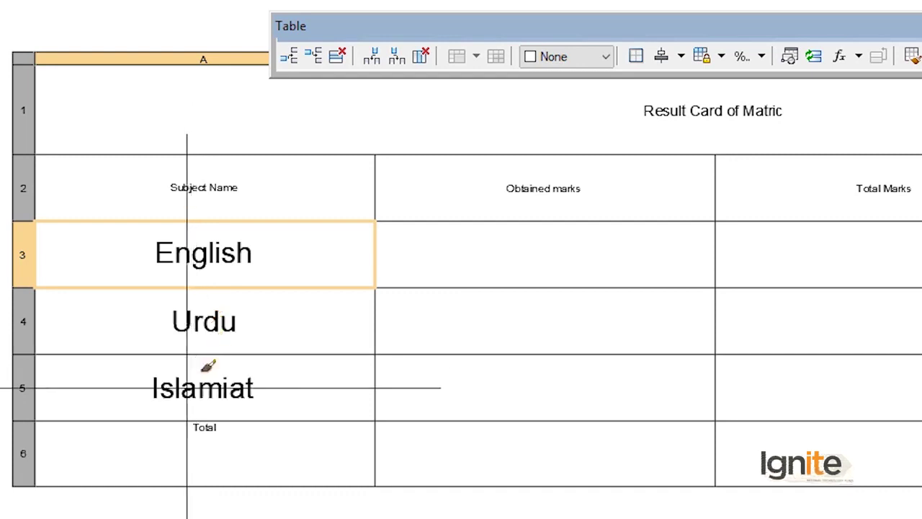
{"action": "left_click", "coordinate": [194, 449]}
{"action": "left_click", "coordinate": [387, 181]}
{"action": "left_click", "coordinate": [548, 184]}
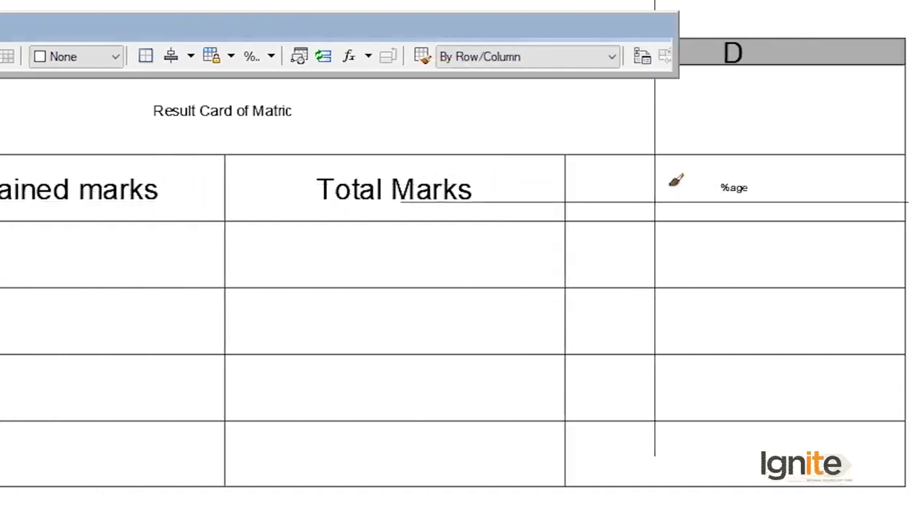
{"action": "left_click", "coordinate": [654, 201]}
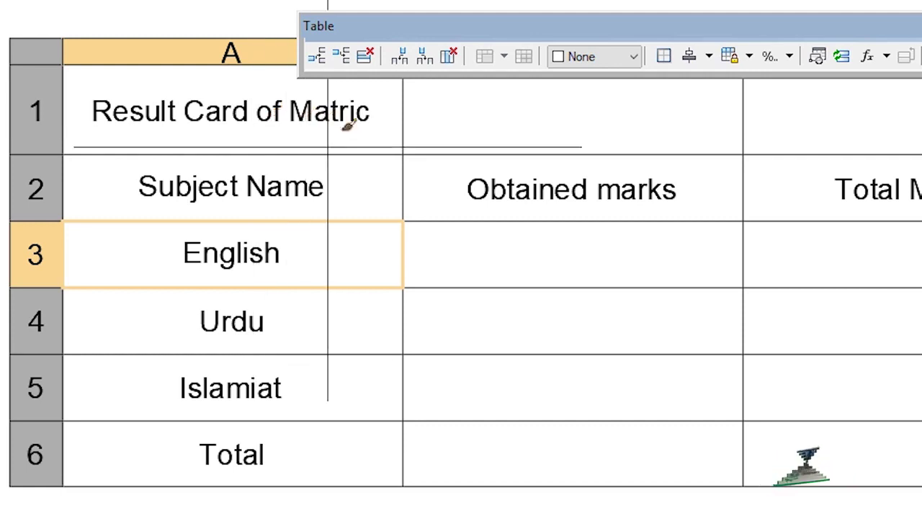
Undo the previous matching, then reapply English's formatting to Urdu, Islamiat and the three column headers.
{"action": "key", "text": "Escape"}
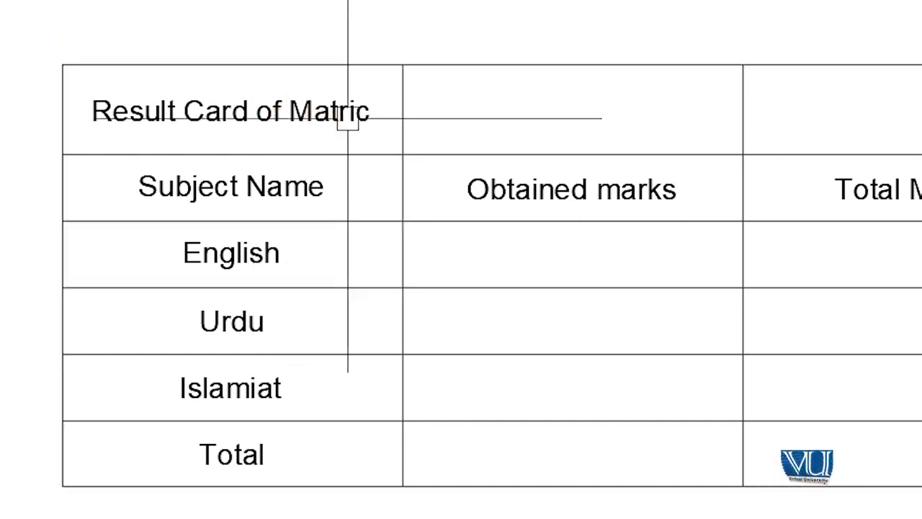
{"action": "key", "text": "ctrl+z"}
{"action": "left_click", "coordinate": [252, 261]}
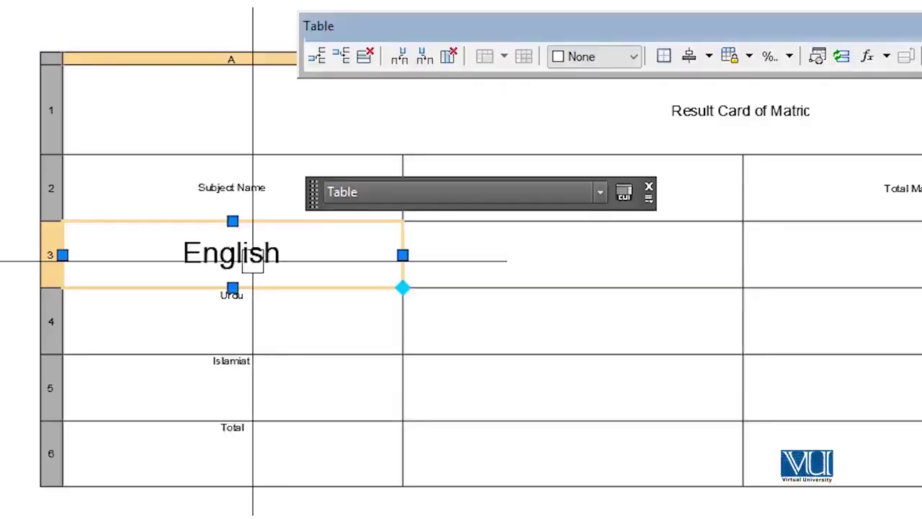
{"action": "left_click", "coordinate": [220, 322]}
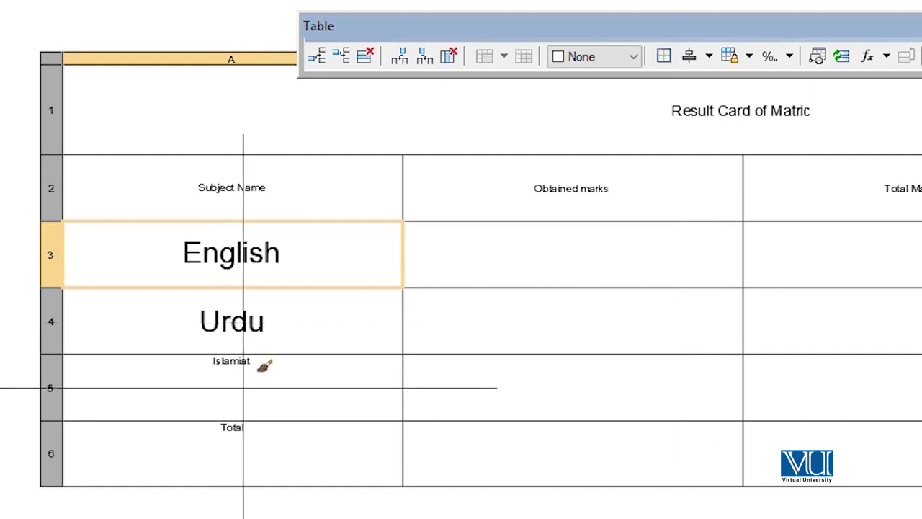
{"action": "left_click", "coordinate": [247, 385]}
{"action": "left_click", "coordinate": [679, 188]}
{"action": "left_click", "coordinate": [849, 177]}
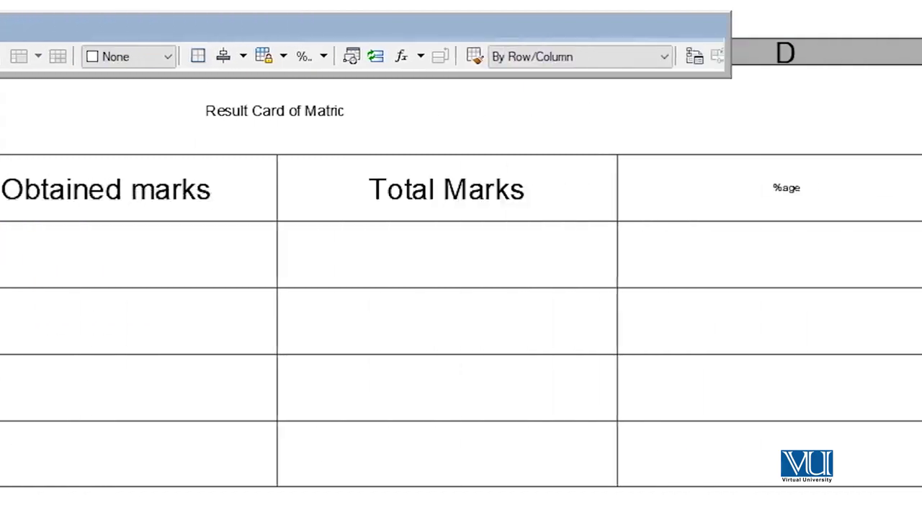
{"action": "left_click", "coordinate": [713, 180]}
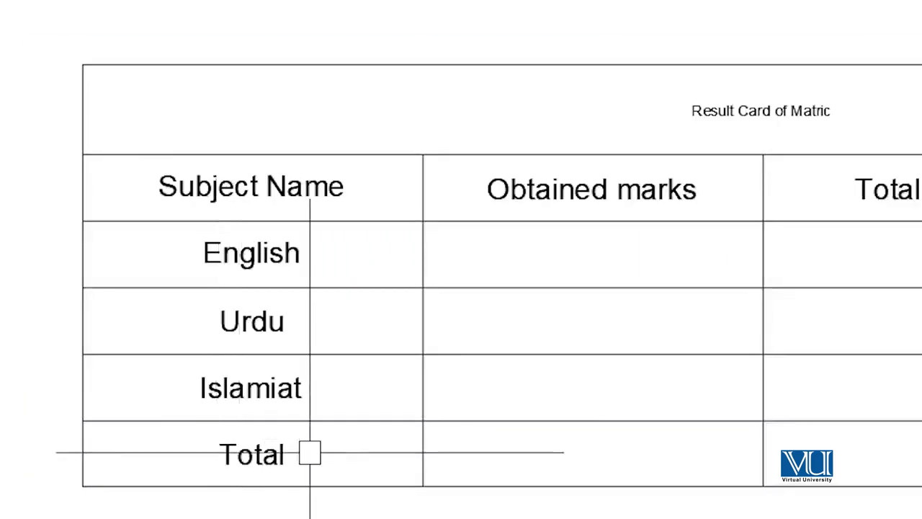